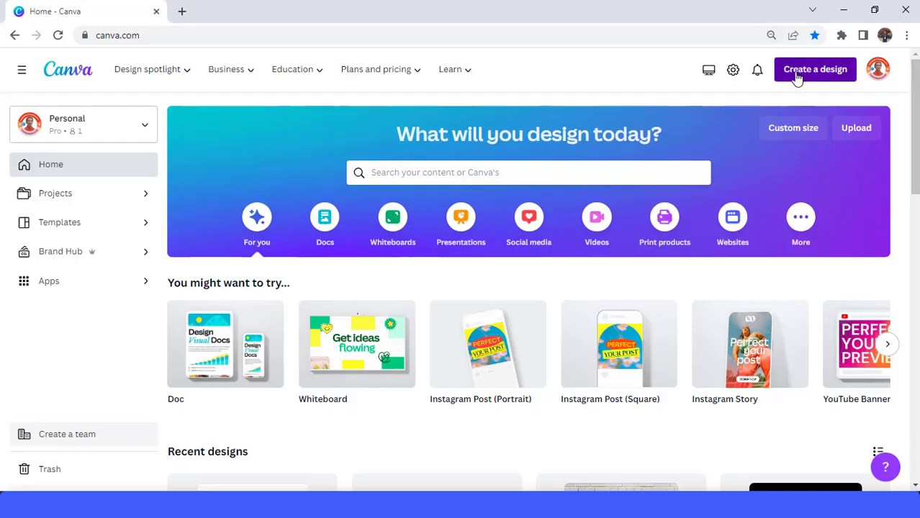
- Create a blank Instagram Post (Portrait) design and add the recently used photo of the woman holding happy and sad face masks
left_click(797, 75)
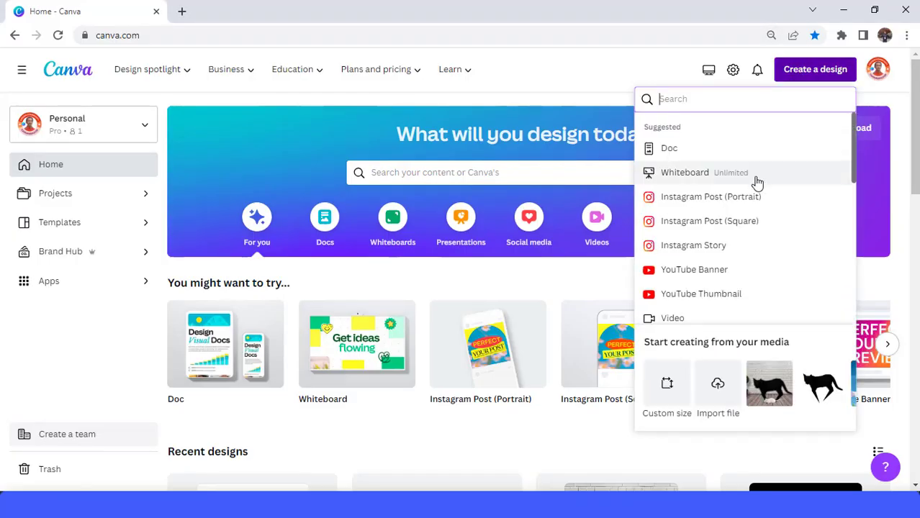
left_click(731, 207)
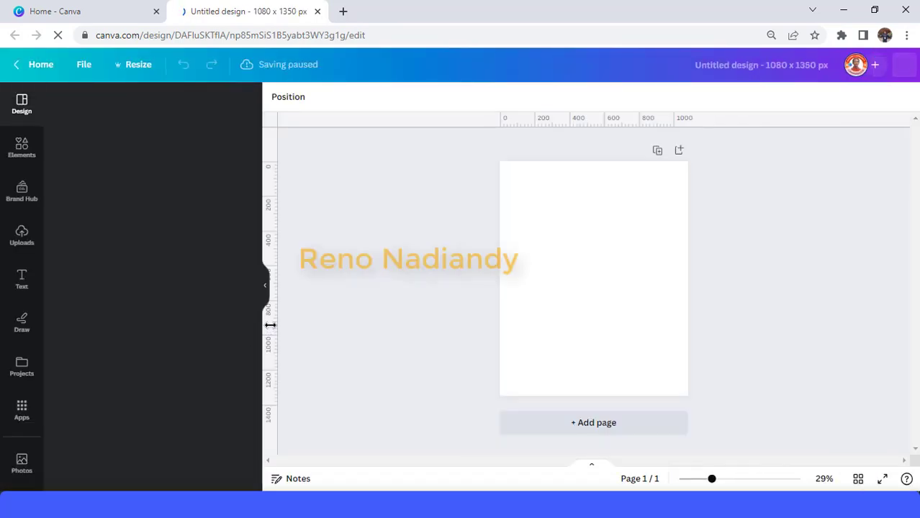
left_click(23, 154)
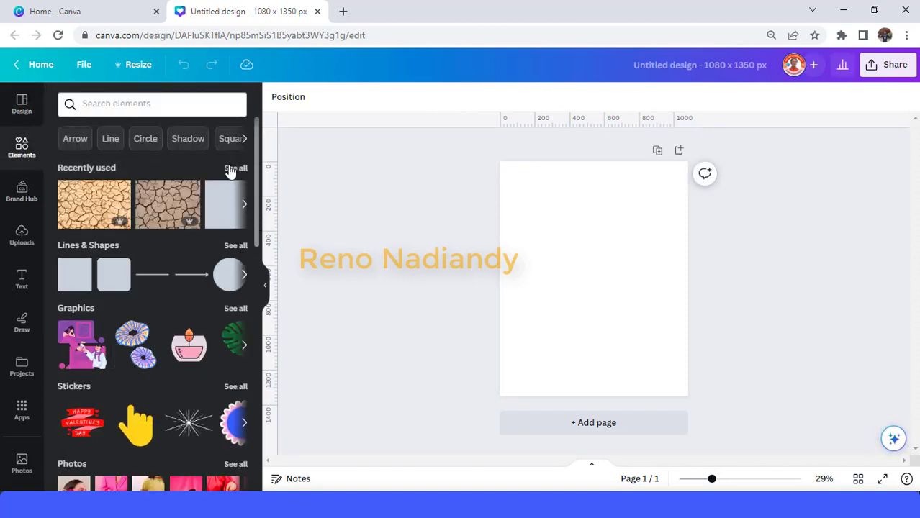
left_click(231, 168)
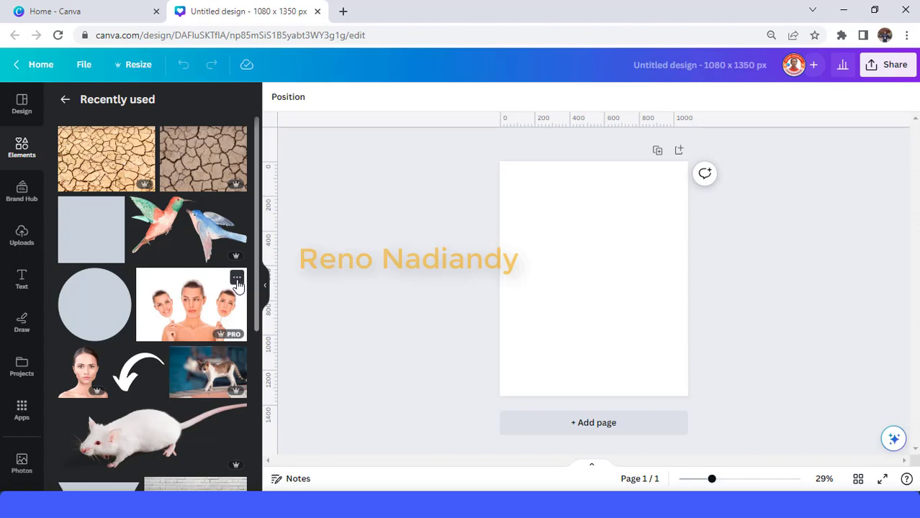
left_click(237, 280)
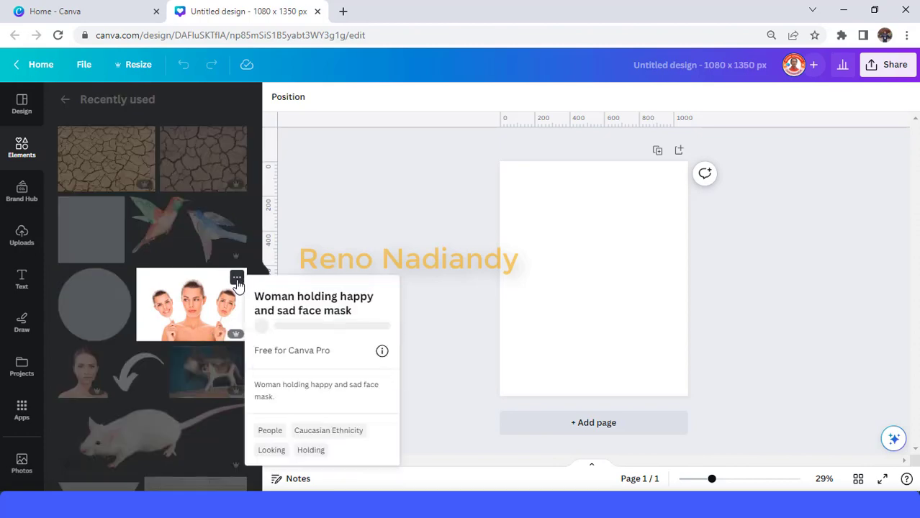
left_click(200, 313)
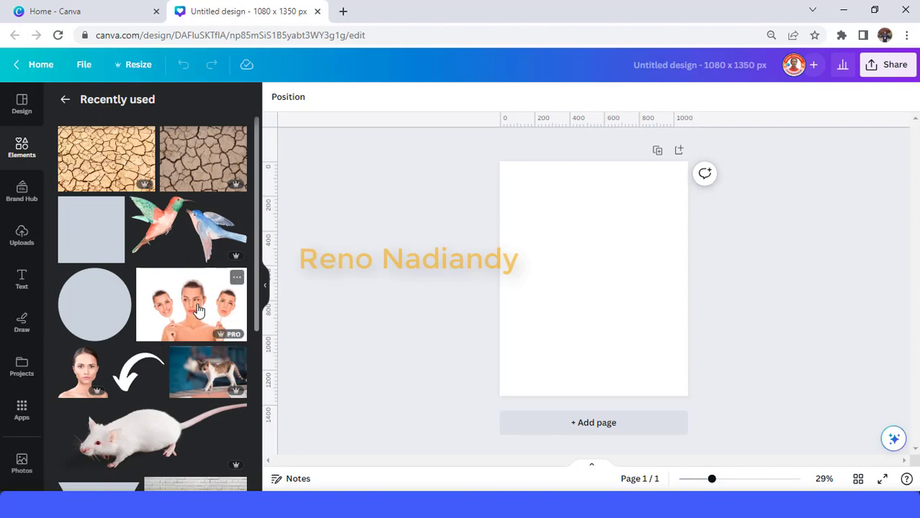
left_click(200, 310)
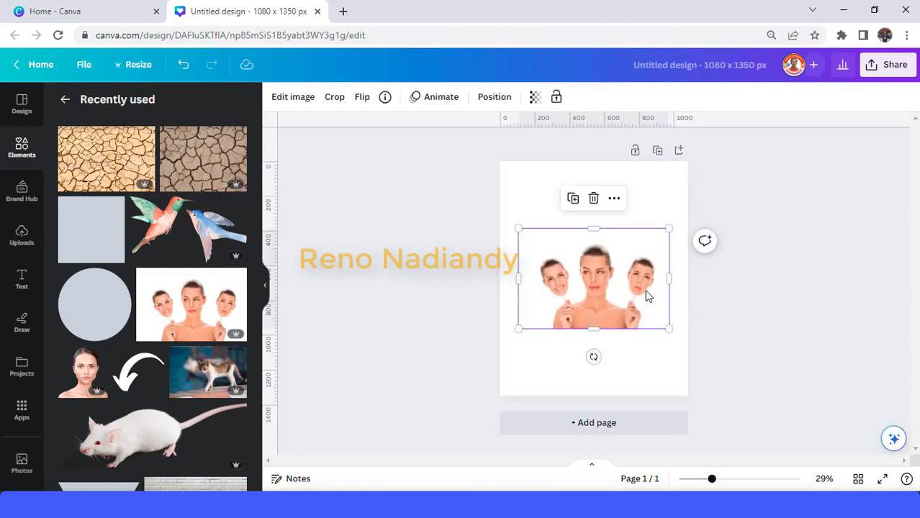
- Set the page background colour to solid black
left_click(544, 180)
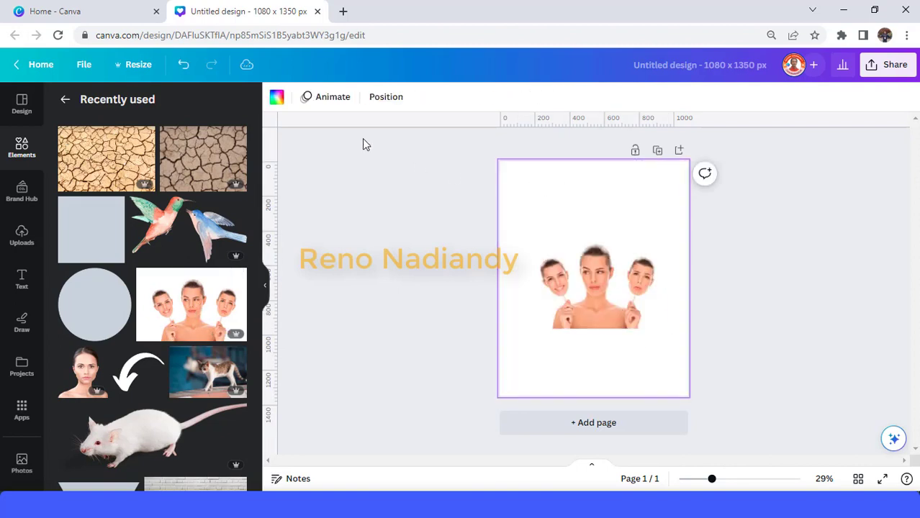
left_click(276, 98)
left_click(71, 410)
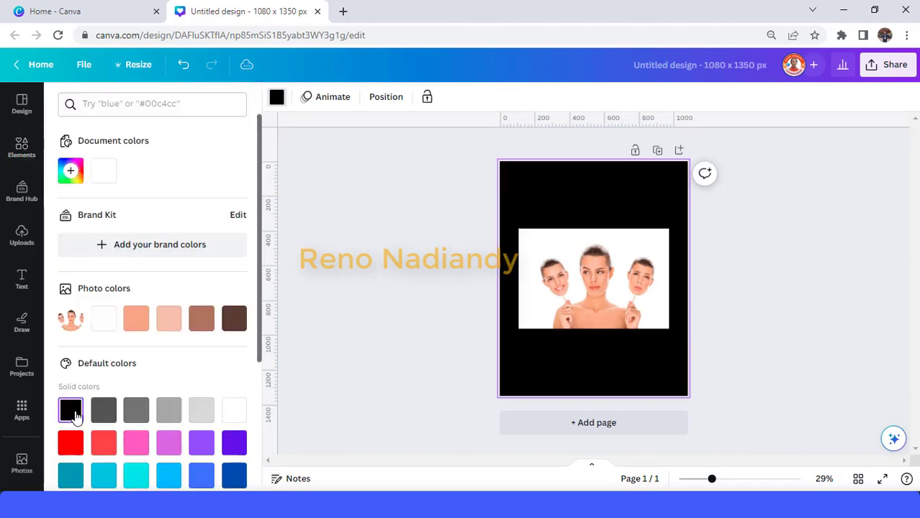
- Remove the white background from the photo with the Background Remover and apply the result
left_click(584, 287)
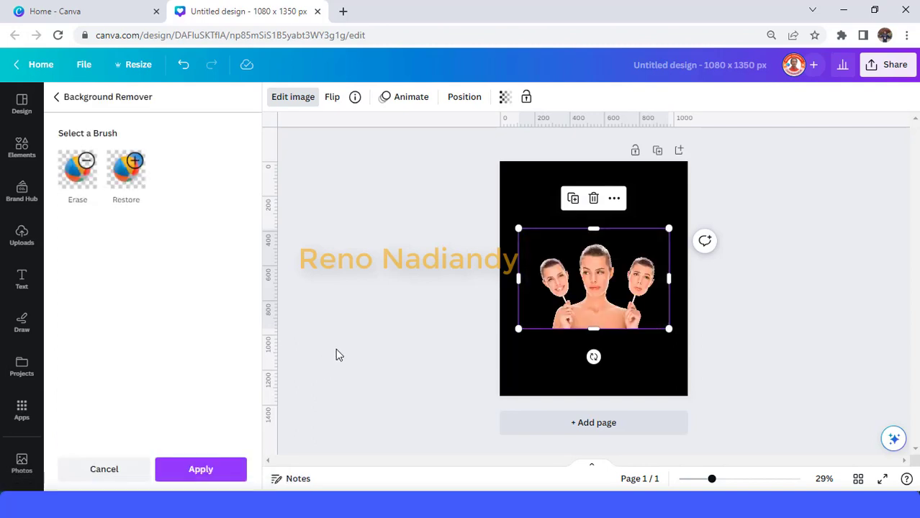
left_click(229, 470)
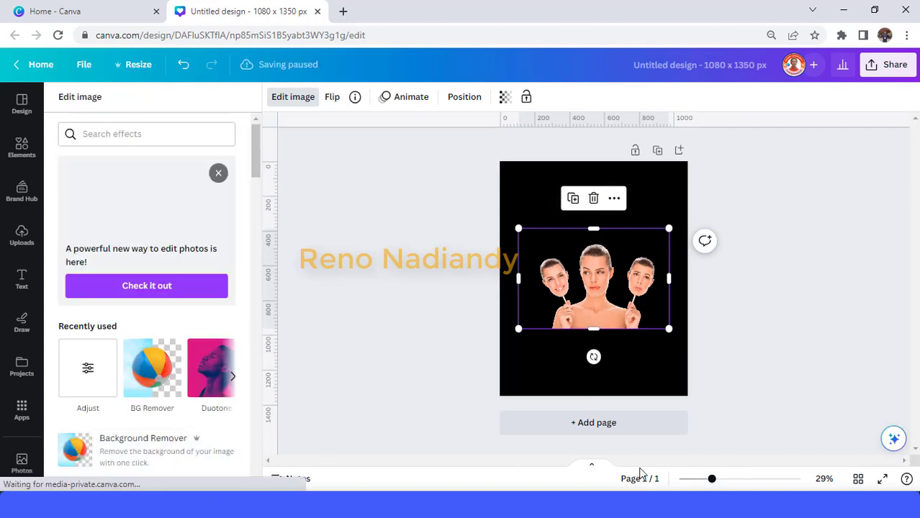
- Crop the photo on all four sides so that only the middle woman's head and neck remain
left_click_drag(713, 480, 718, 480)
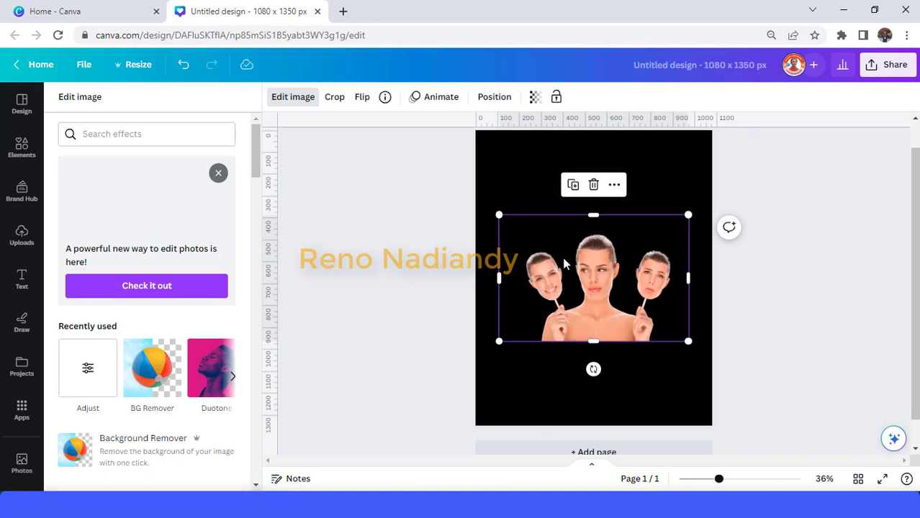
left_click_drag(517, 283, 570, 297)
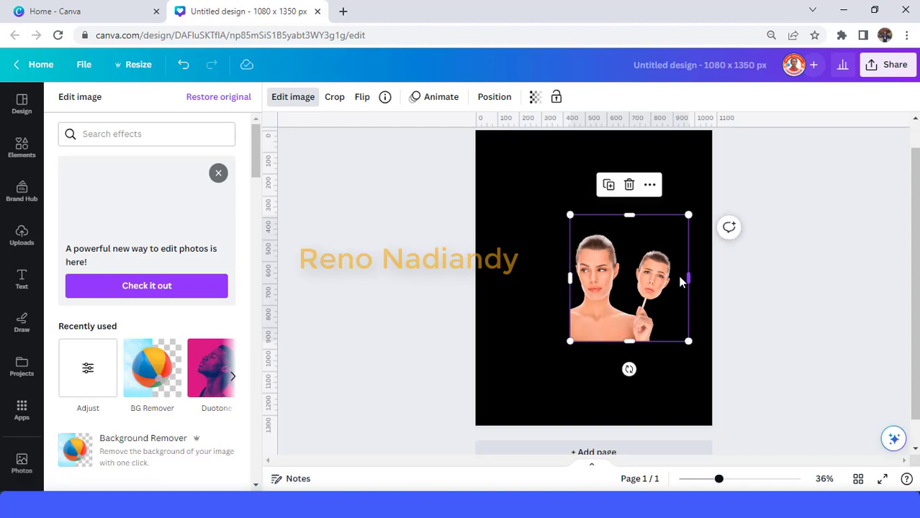
left_click_drag(682, 281, 624, 287)
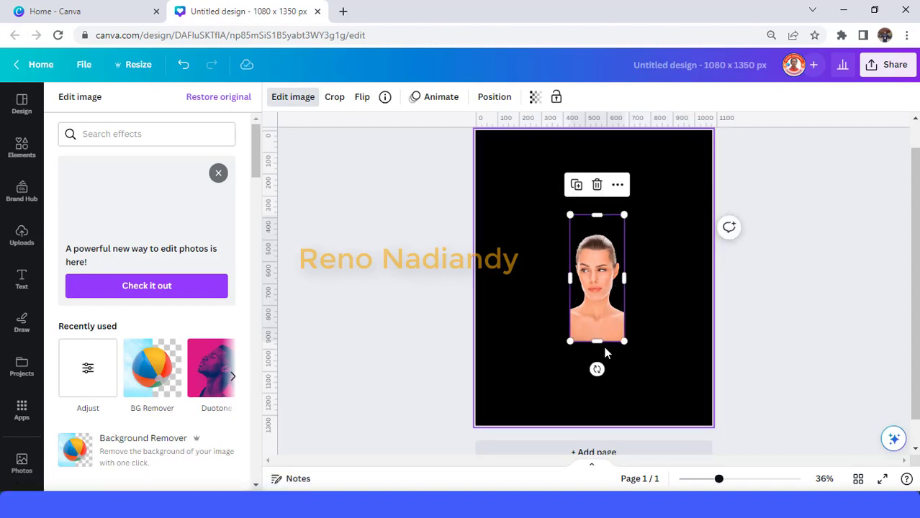
left_click_drag(597, 341, 600, 321)
left_click_drag(603, 216, 602, 228)
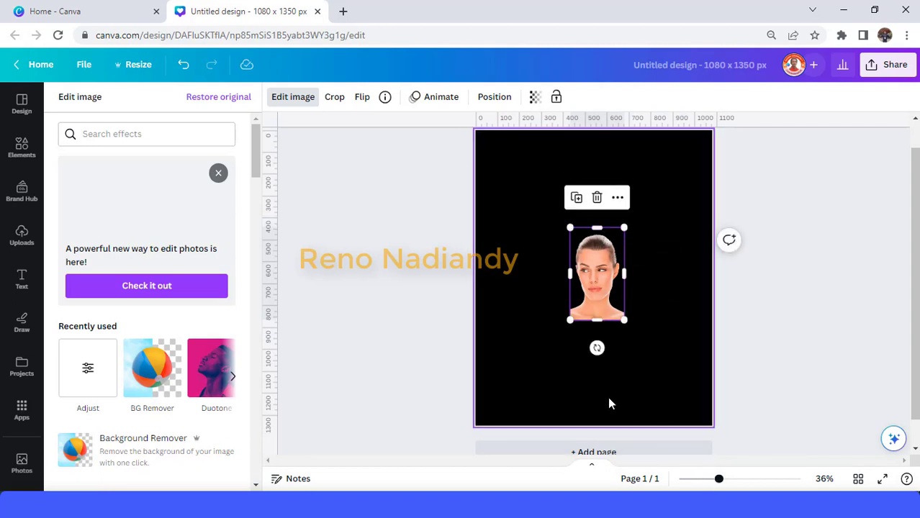
- Enlarge the cropped portrait to fill most of the page height and centre it on the page
left_click_drag(568, 320, 526, 390)
left_click_drag(624, 224, 699, 157)
left_click_drag(628, 256, 618, 260)
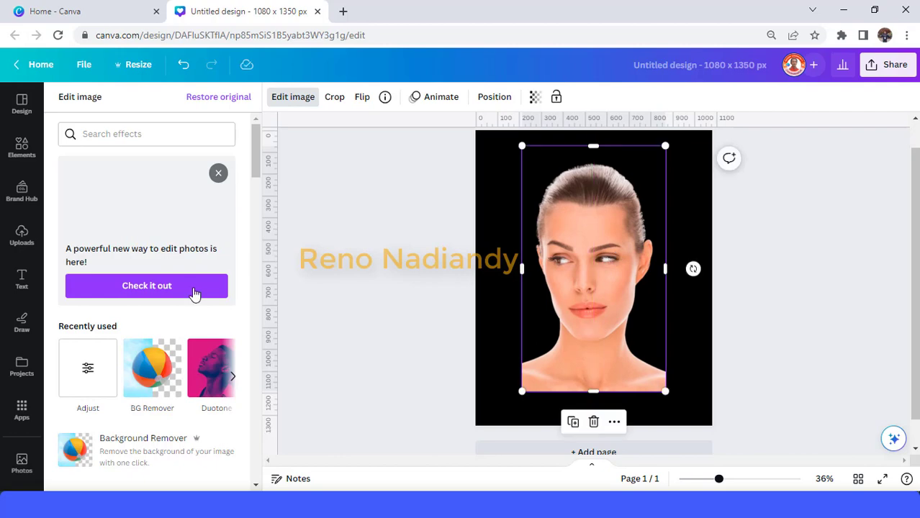
- Add a square shape to the page and fill it with the default solid yellow
left_click(22, 146)
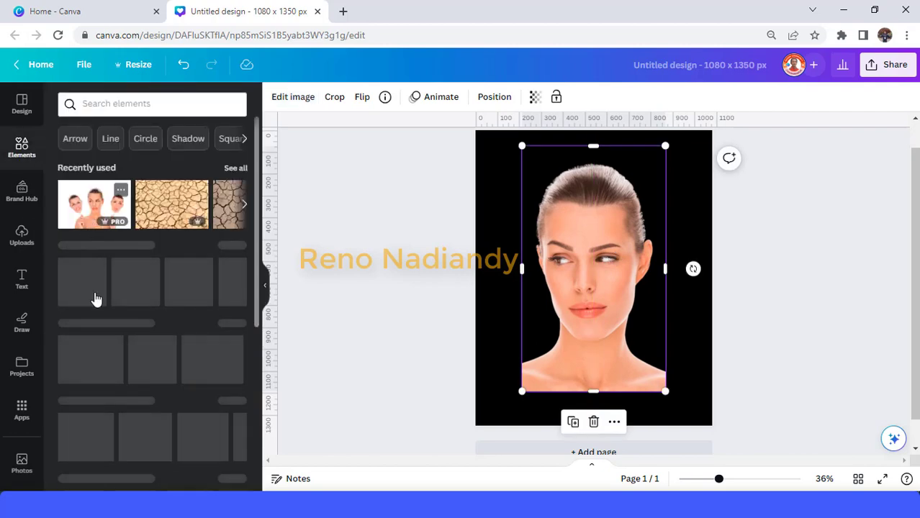
left_click(78, 282)
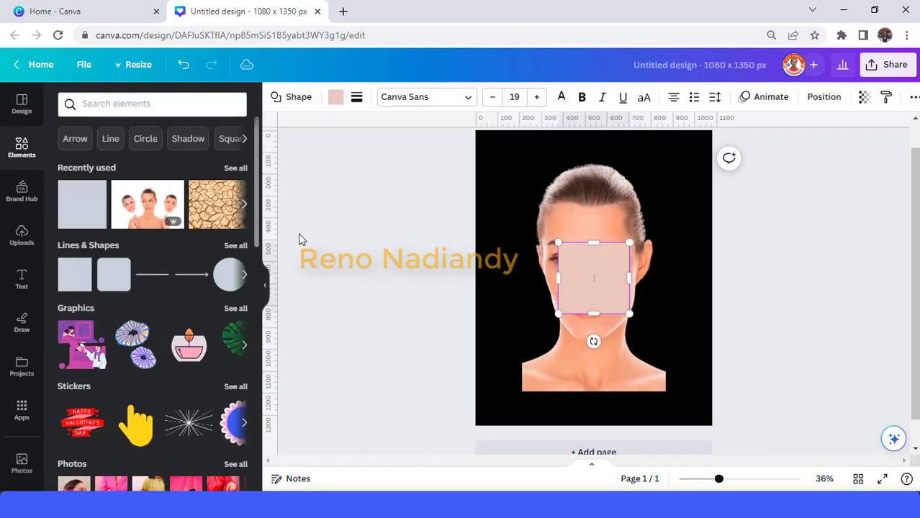
left_click(336, 97)
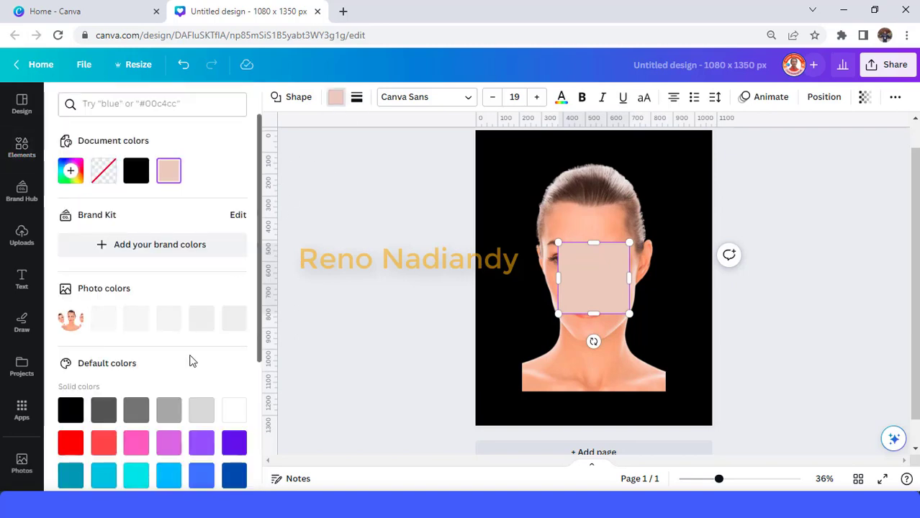
scroll(193, 361, "down", 3)
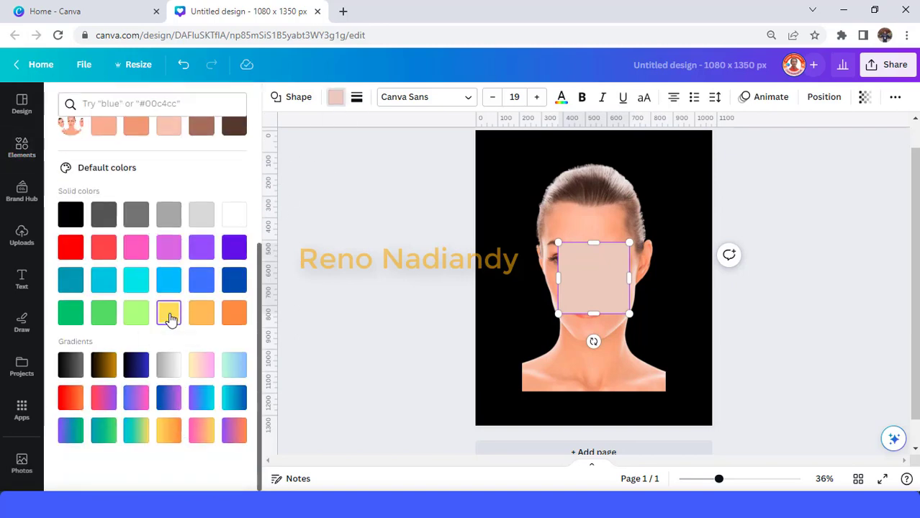
left_click(169, 313)
- Stretch the yellow square into a tall rectangle slightly wider than the portrait and send it backward behind the portrait
left_click_drag(556, 280, 511, 280)
left_click_drag(630, 278, 677, 280)
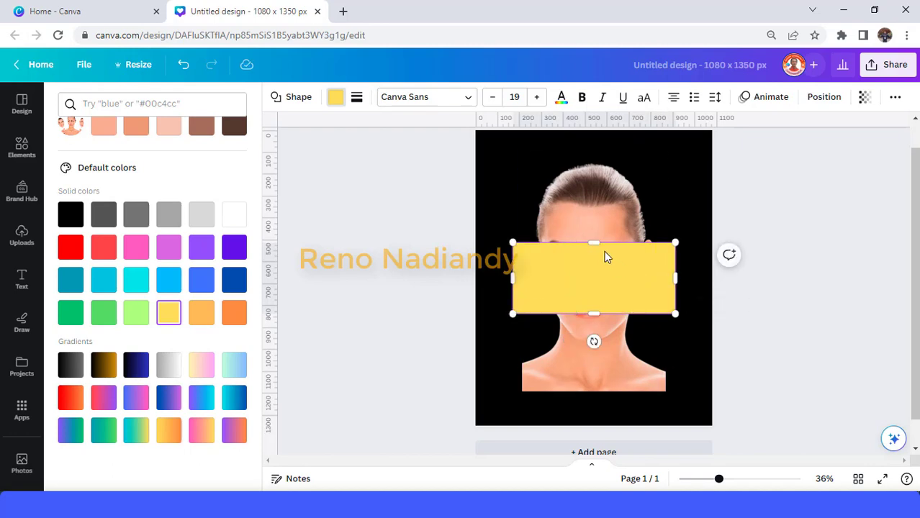
left_click_drag(598, 246, 597, 154)
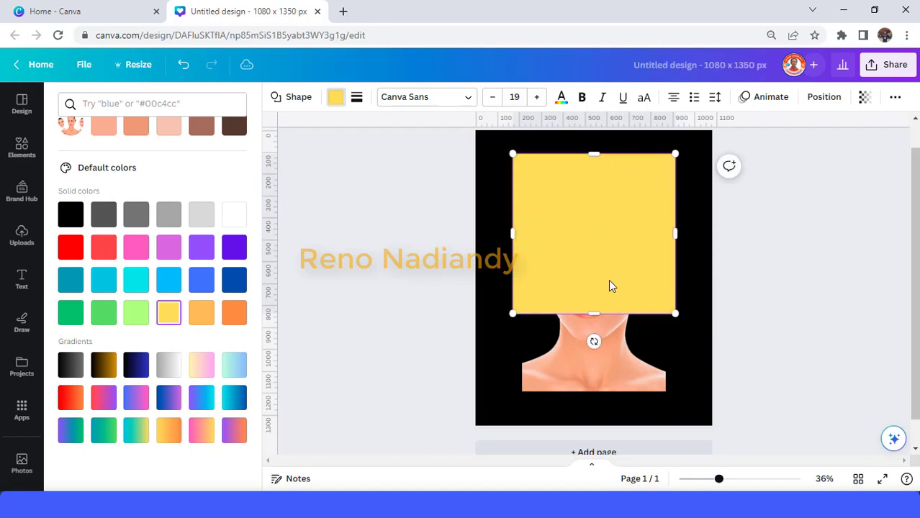
left_click_drag(597, 317, 610, 403)
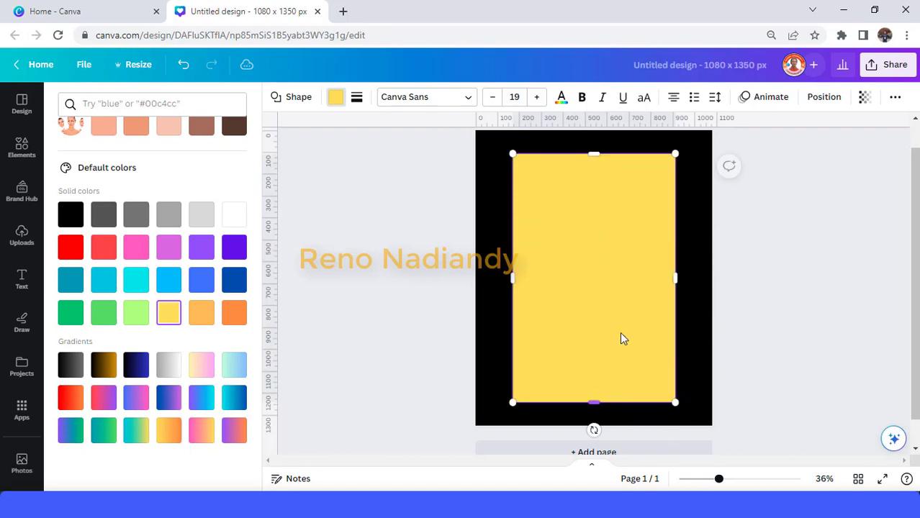
right_click(628, 289)
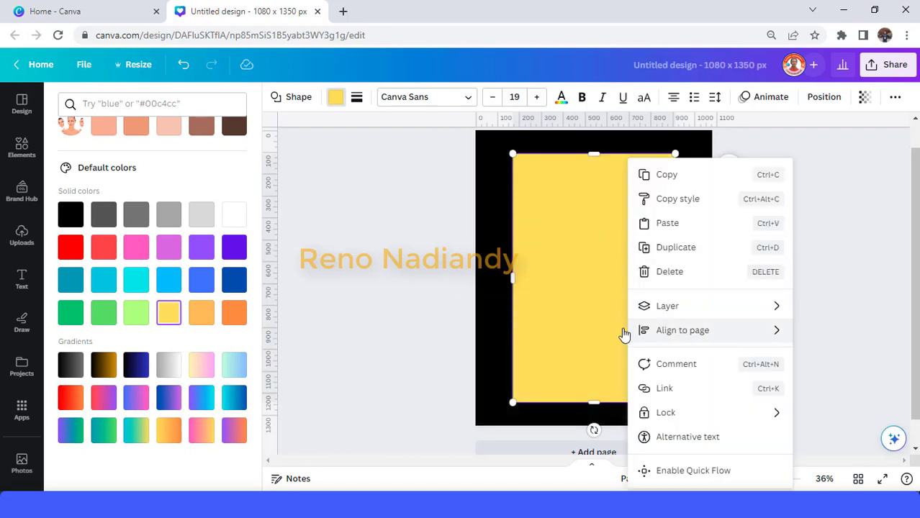
mouse_move(675, 307)
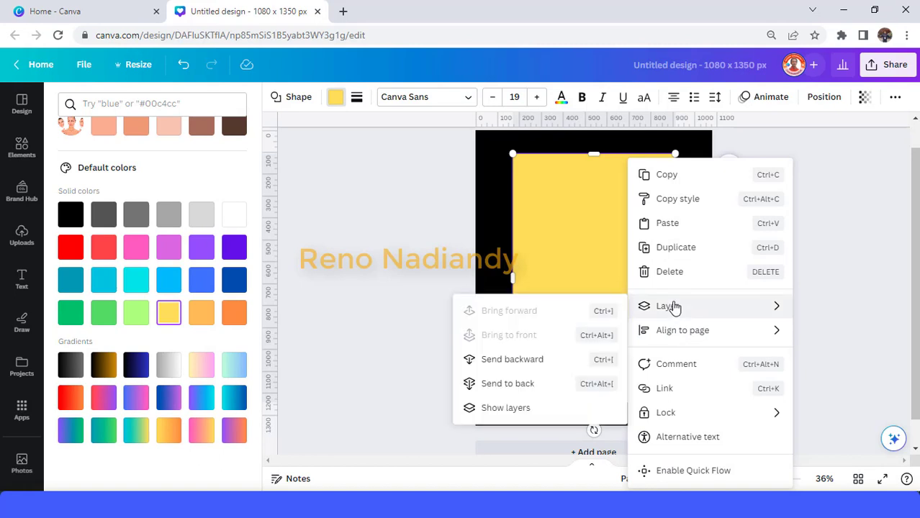
left_click(533, 364)
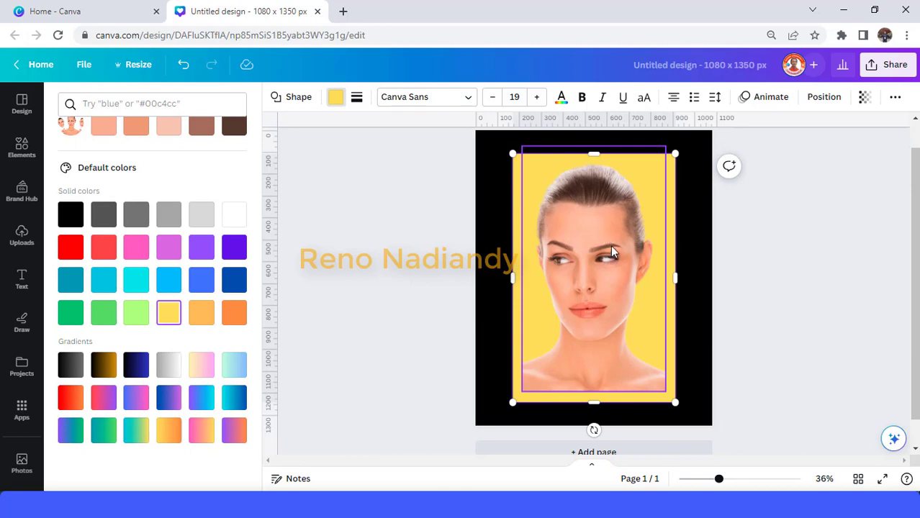
- Duplicate the page with the portrait and yellow rectangle
scroll(610, 248, "up", 1)
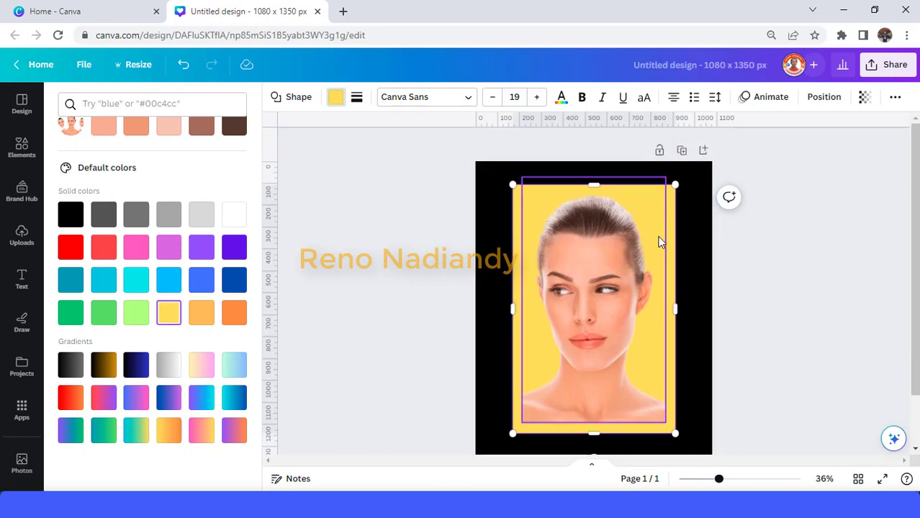
left_click(681, 150)
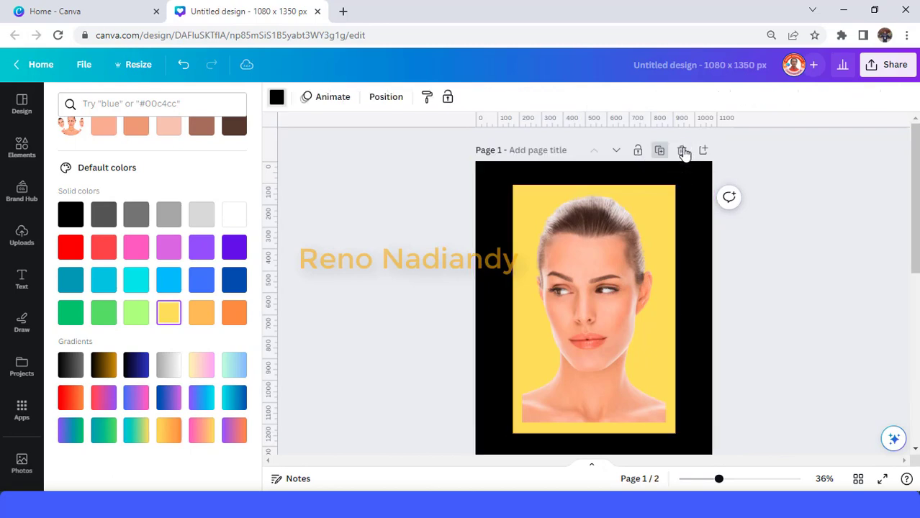
- Apply the Cherry duotone effect to the portrait on page 2 and open the effect's settings
left_click(617, 299)
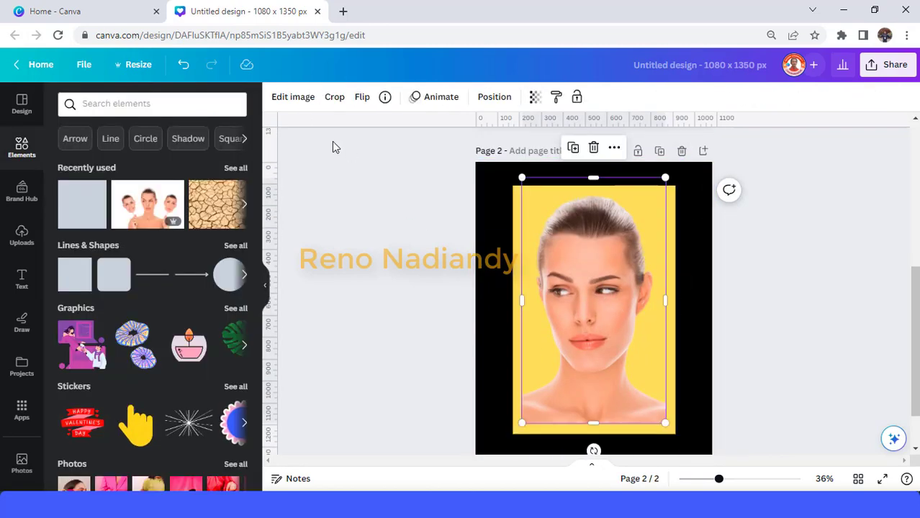
left_click(295, 99)
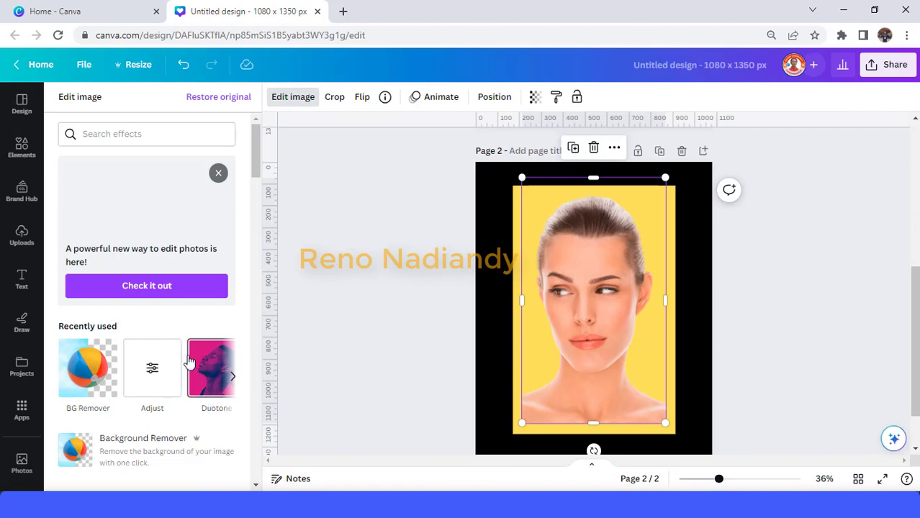
scroll(180, 364, "down", 10)
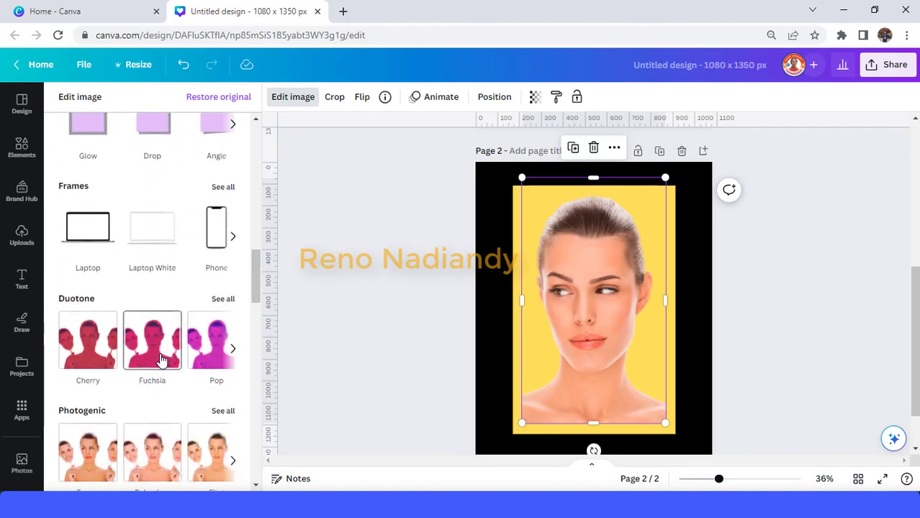
scroll(162, 358, "down", 1)
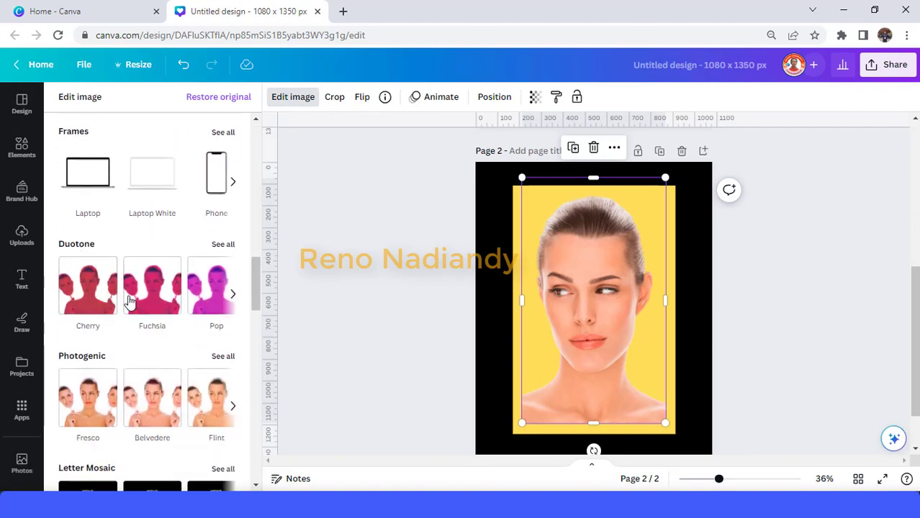
left_click(92, 295)
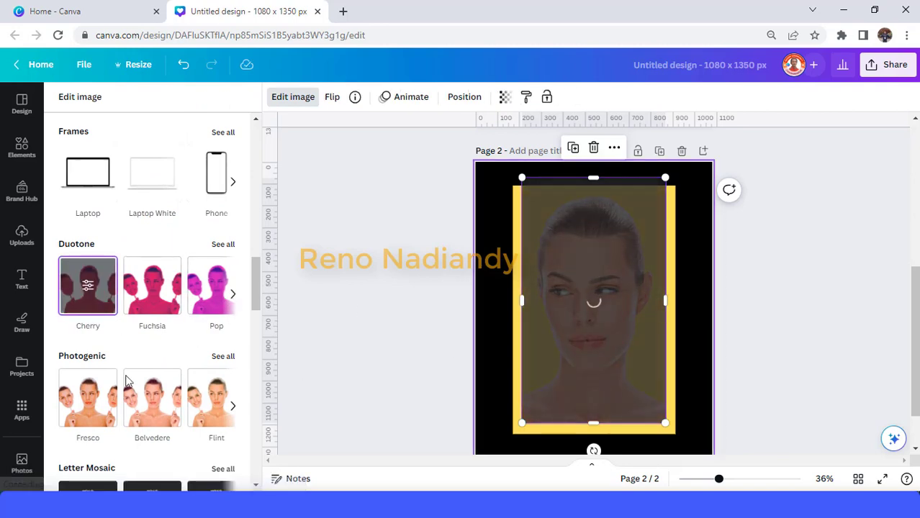
left_click(87, 287)
- Set both the highlights and shadows of the portrait's duotone effect to white and apply the effect
left_click(236, 140)
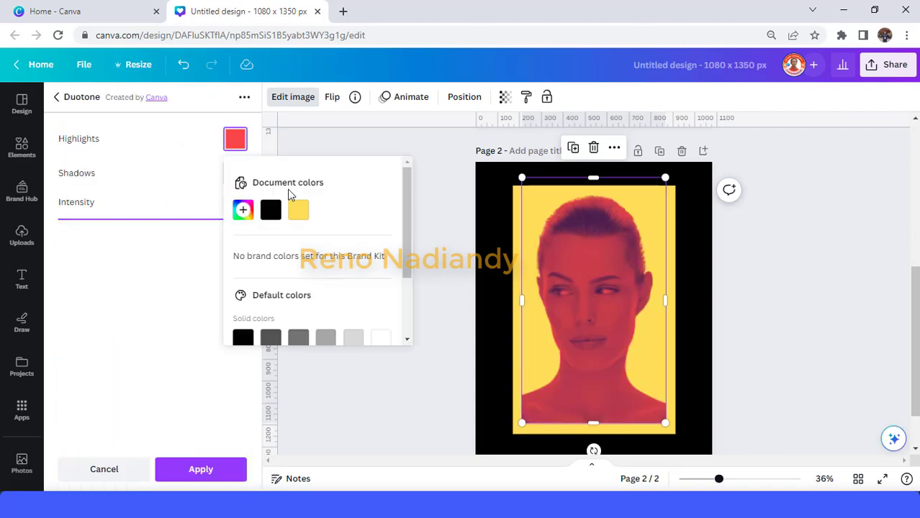
left_click(381, 340)
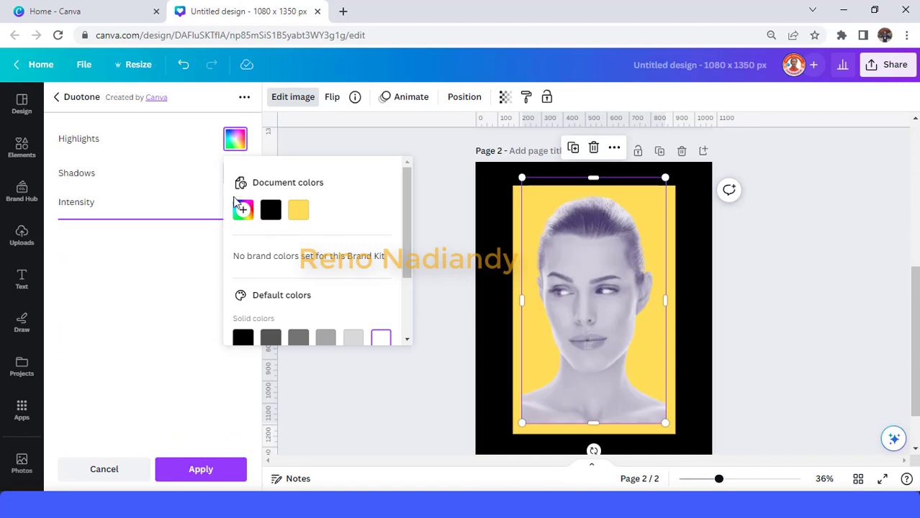
left_click(203, 177)
left_click(234, 174)
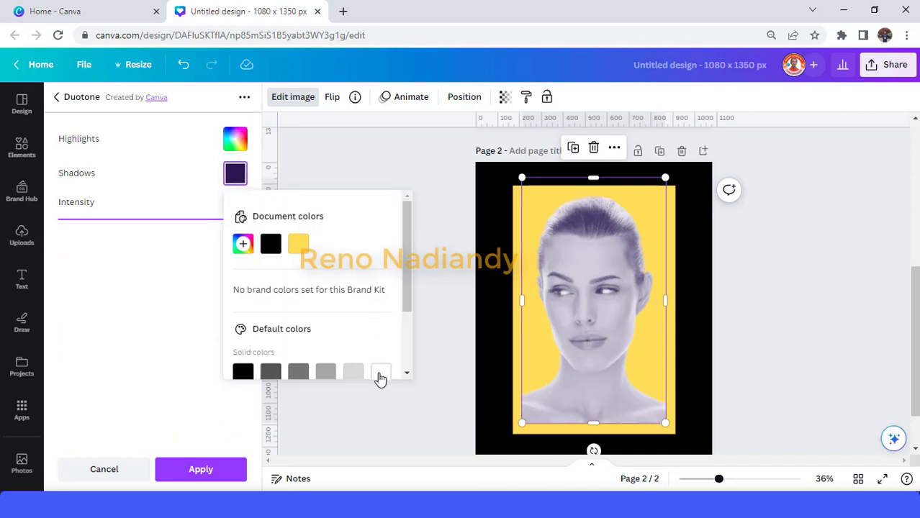
left_click(380, 373)
left_click(220, 471)
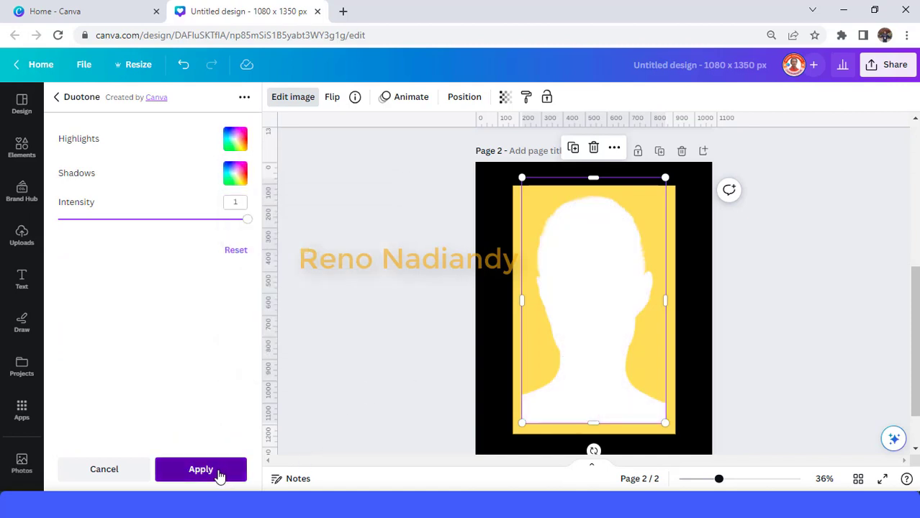
- Change the background color of page 2 to white
left_click(487, 283)
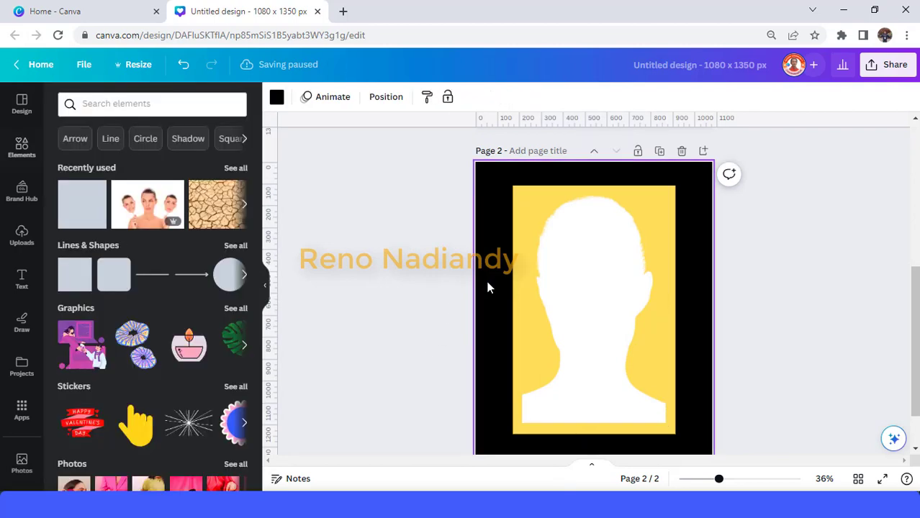
left_click(276, 100)
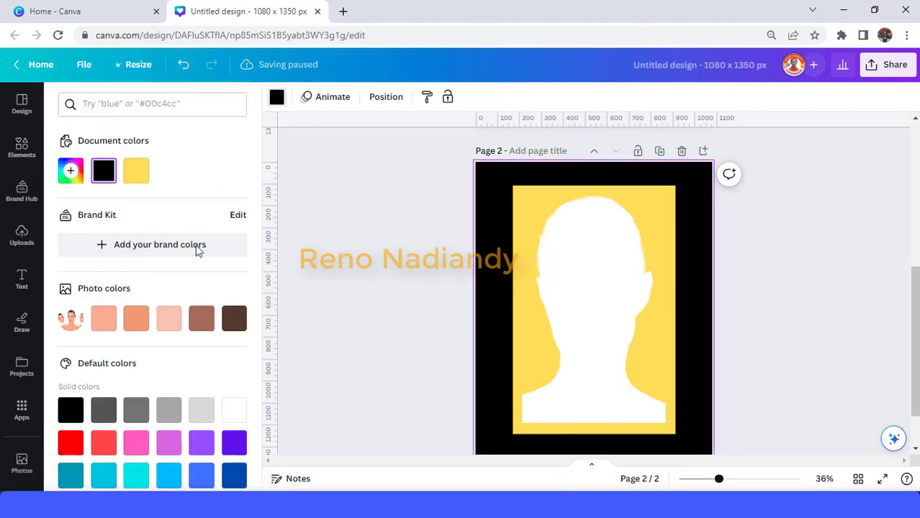
left_click(233, 410)
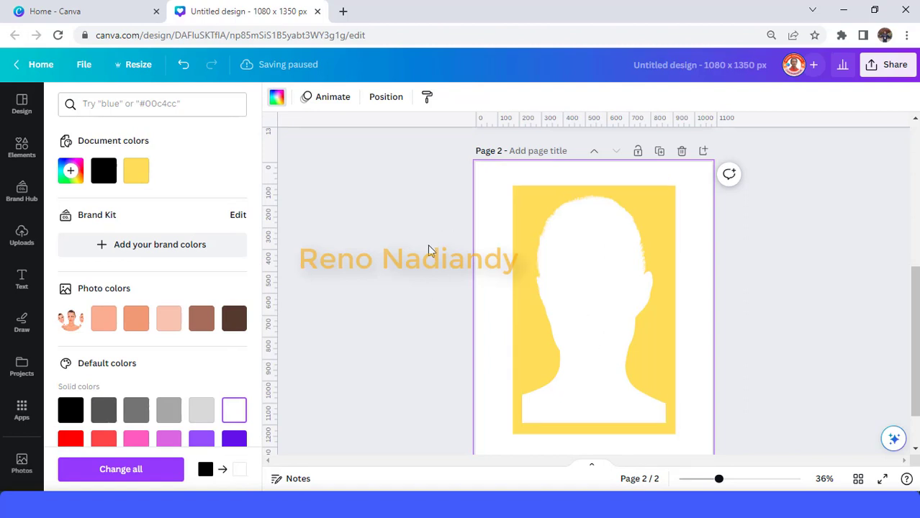
- Duplicate the yellow rectangle on page 2, recolor the copy white and scale it down
left_click(515, 200)
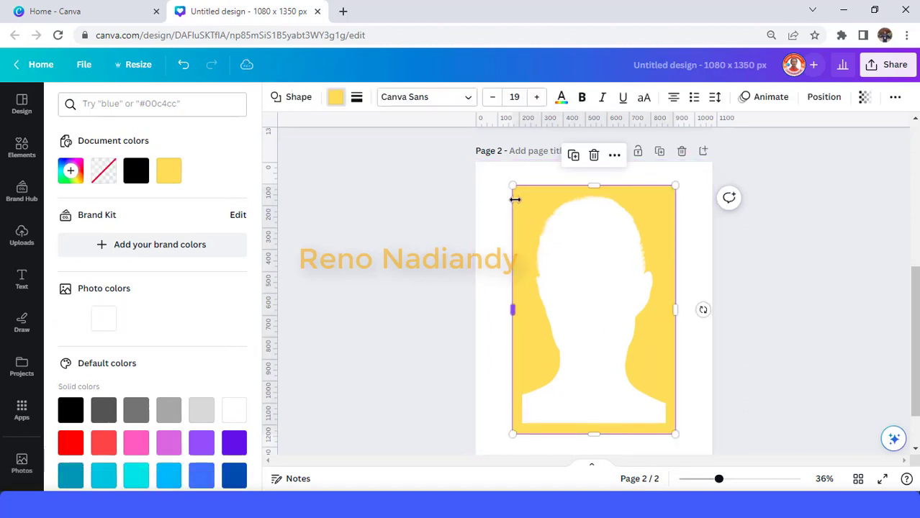
left_click(574, 155)
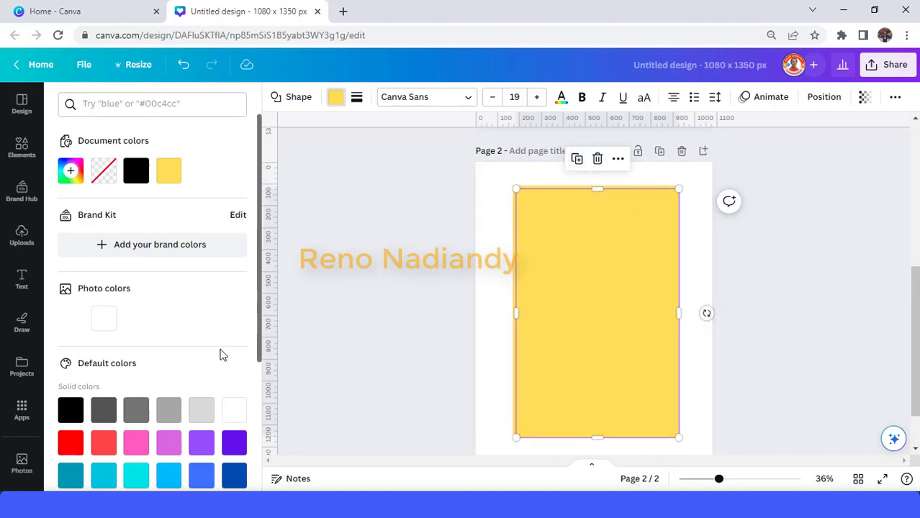
left_click(233, 410)
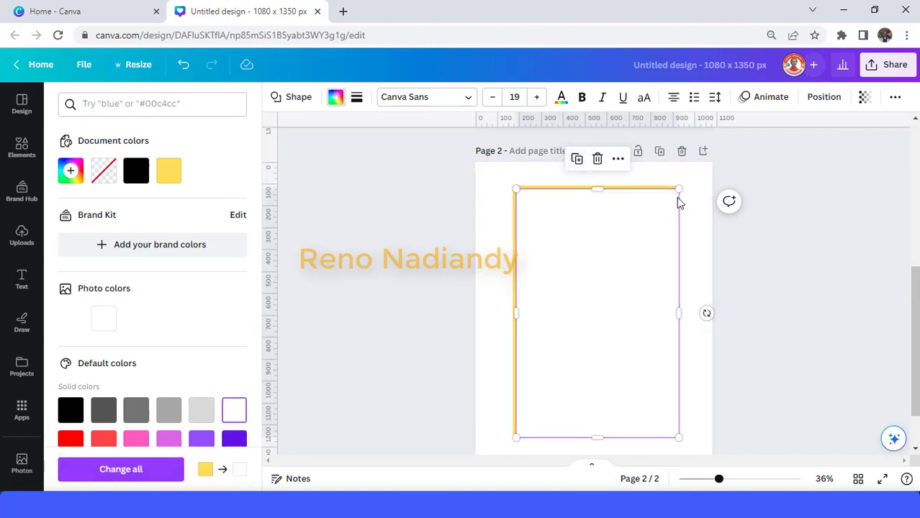
left_click_drag(680, 188, 643, 272)
- Move the white rectangle to the upper-left side of the silhouette and tilt it clockwise to follow the head's outline
left_click_drag(640, 328, 504, 269)
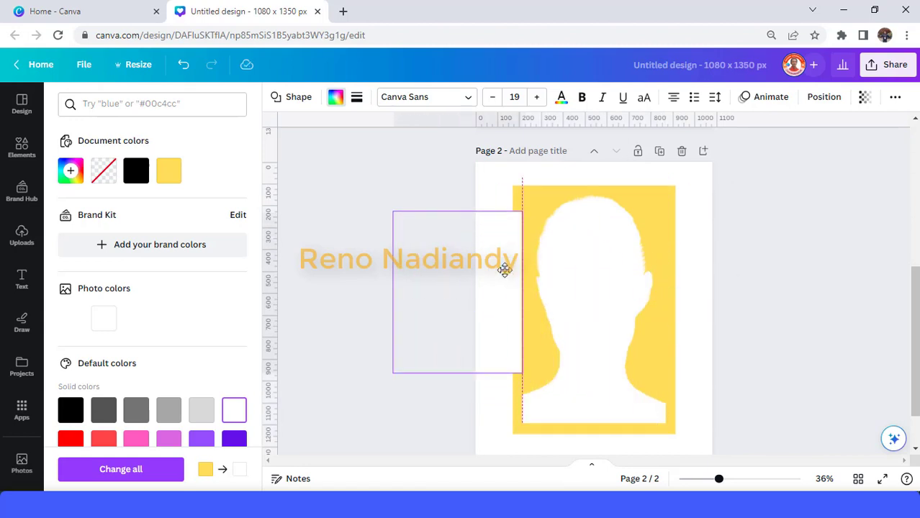
mouse_move(503, 269)
left_mouse_down()
mouse_move(513, 265)
mouse_move(509, 254)
left_mouse_up()
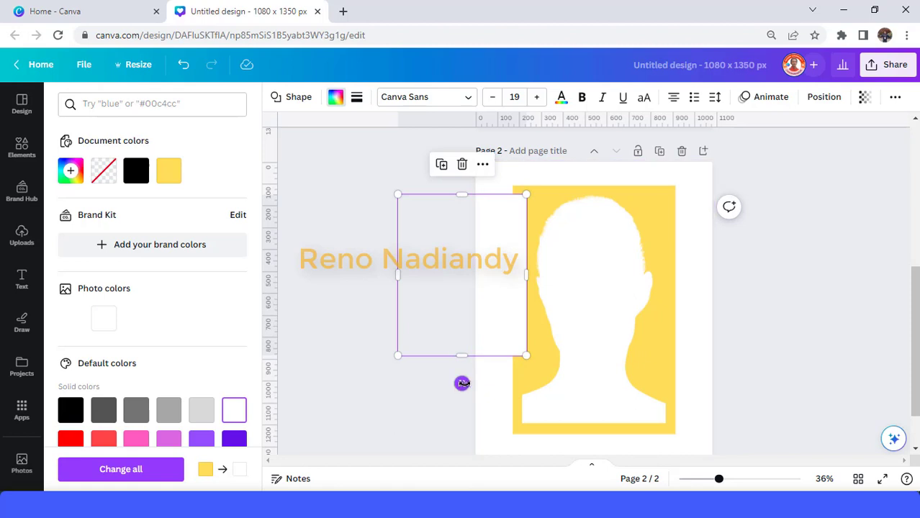
left_click_drag(462, 383, 442, 374)
- Duplicate the tilted white rectangle, rotate the copy to -15° and fit it over the yellow at the head's upper-right side
left_click_drag(472, 324, 630, 295)
left_click(447, 358)
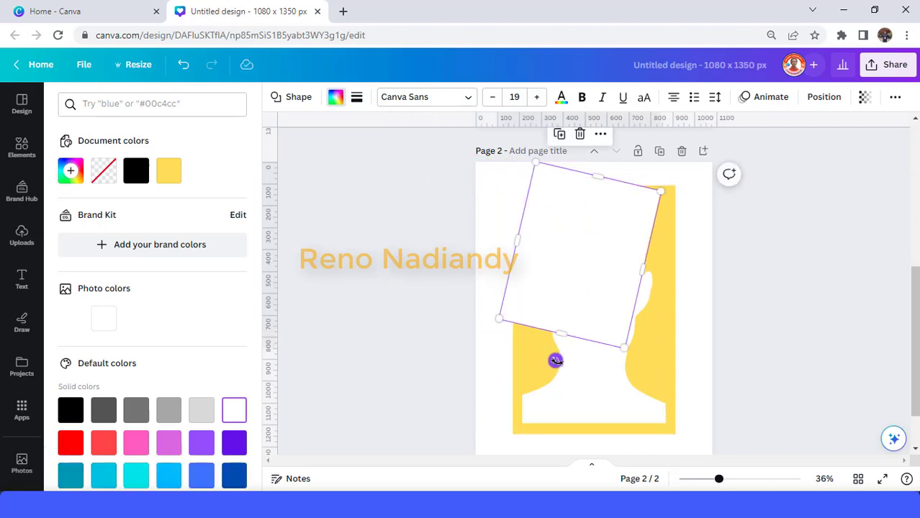
left_click_drag(554, 362, 628, 351)
left_click_drag(601, 231, 717, 214)
left_click_drag(763, 303, 732, 316)
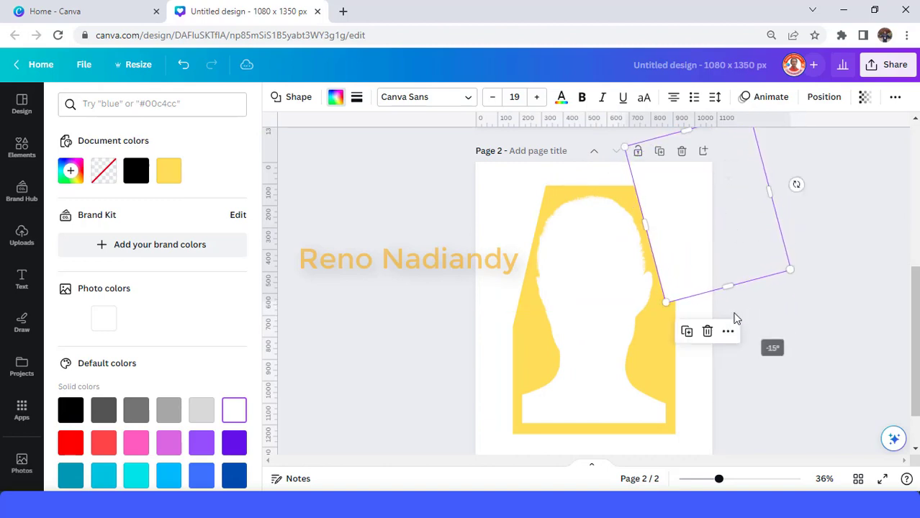
- Duplicate both tilted white rectangles and fit the copies over the yellow beside the lower-left and lower-right of the face, above the shoulders
left_click(688, 337)
left_click_drag(703, 243, 458, 338)
left_click(488, 207)
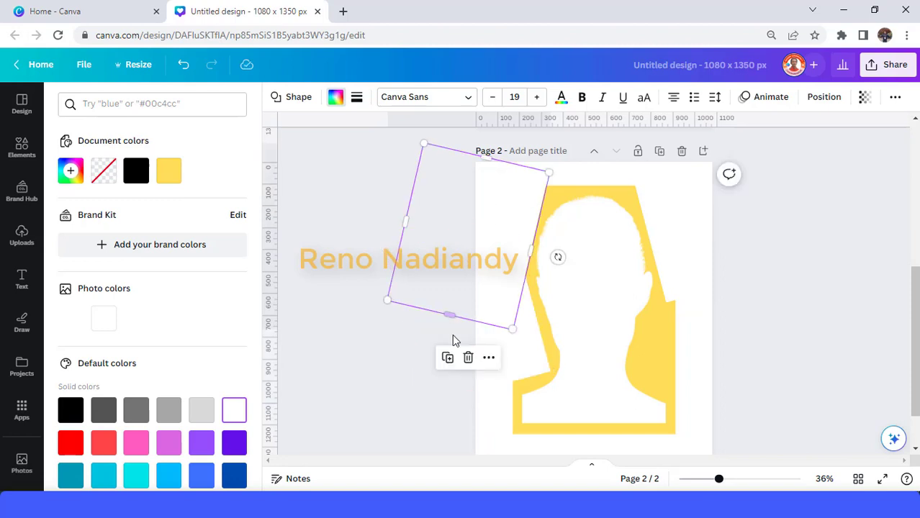
left_click(447, 358)
mouse_move(724, 306)
left_mouse_down()
mouse_move(731, 327)
mouse_move(733, 313)
left_mouse_up()
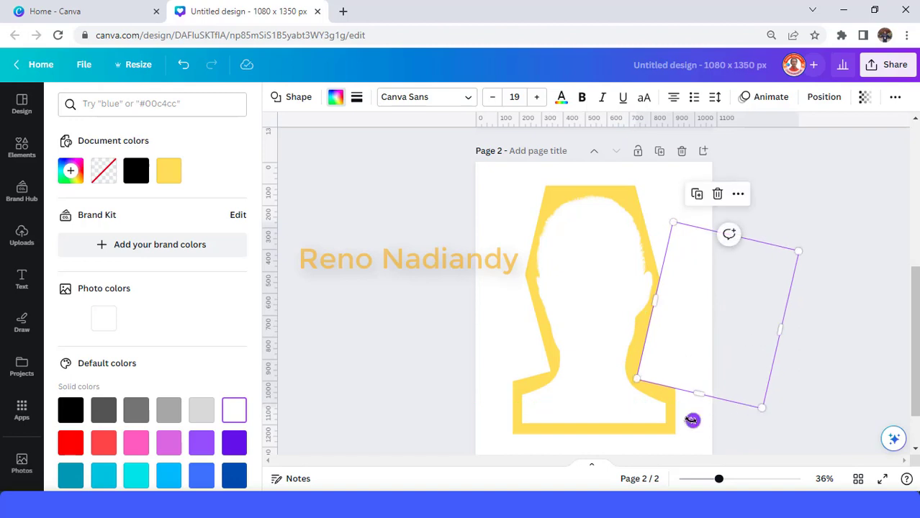
left_click_drag(692, 420, 687, 419)
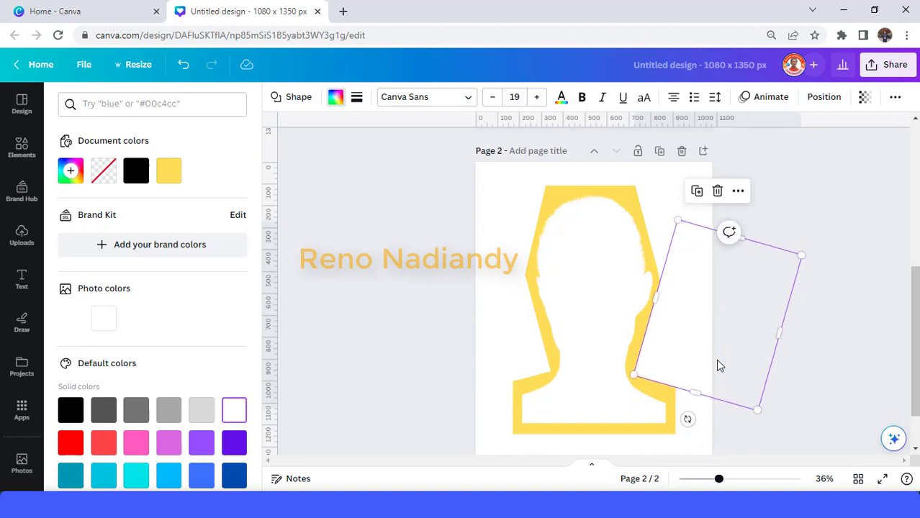
key("Escape")
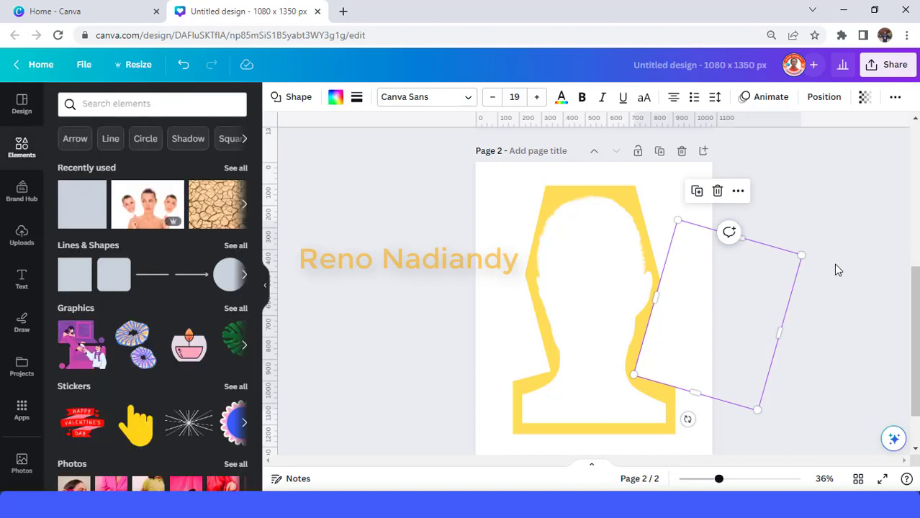
left_click(860, 238)
- Download only page 2 of the design as a PNG
left_click(895, 64)
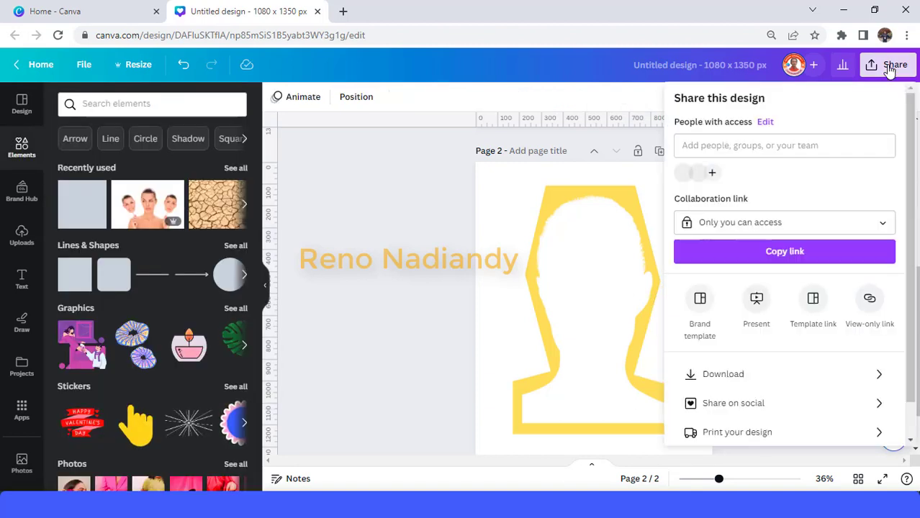
left_click(720, 375)
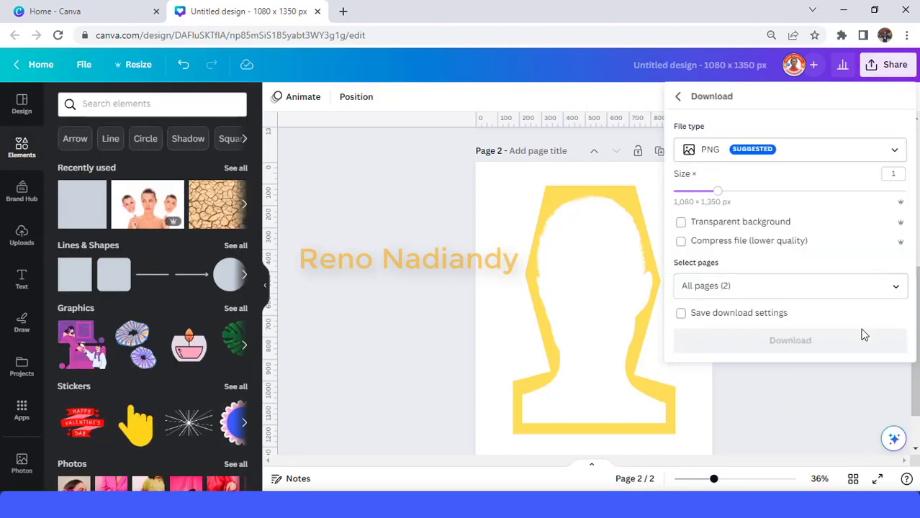
left_click(896, 287)
left_click(899, 288)
left_click(873, 288)
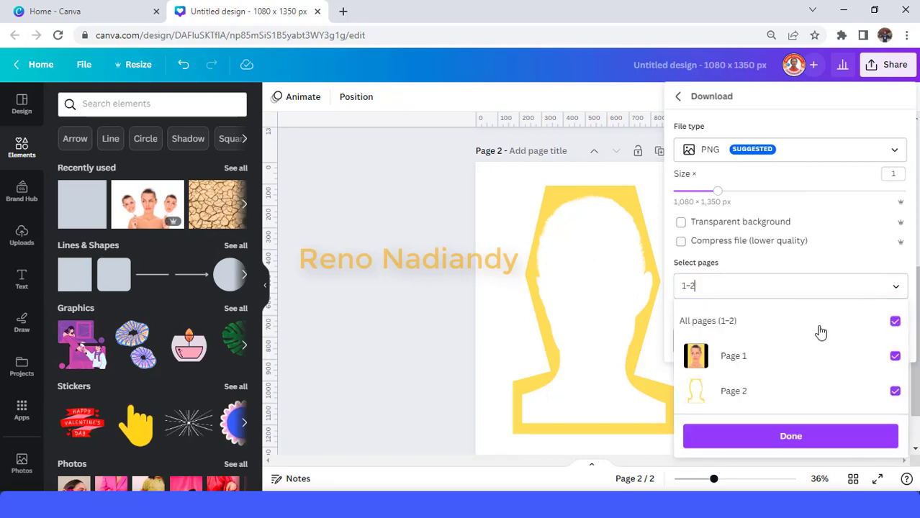
left_click(785, 360)
left_click(790, 436)
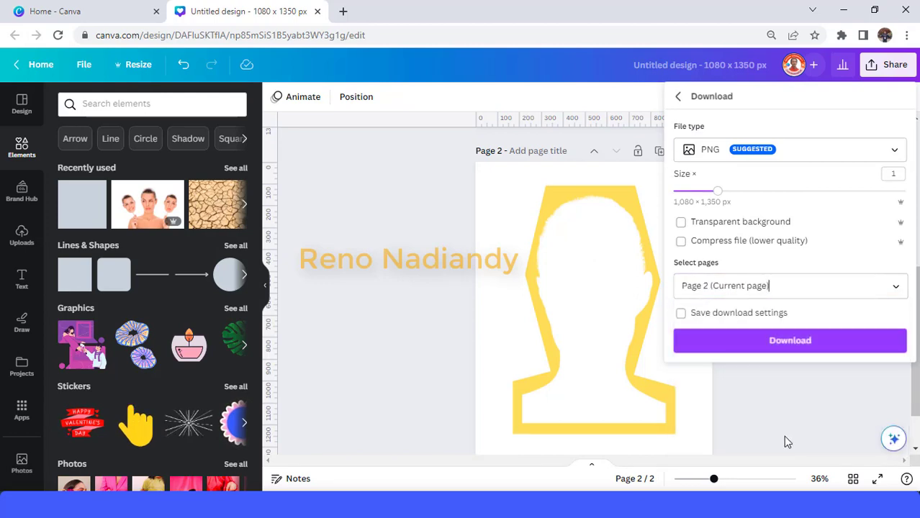
left_click(792, 347)
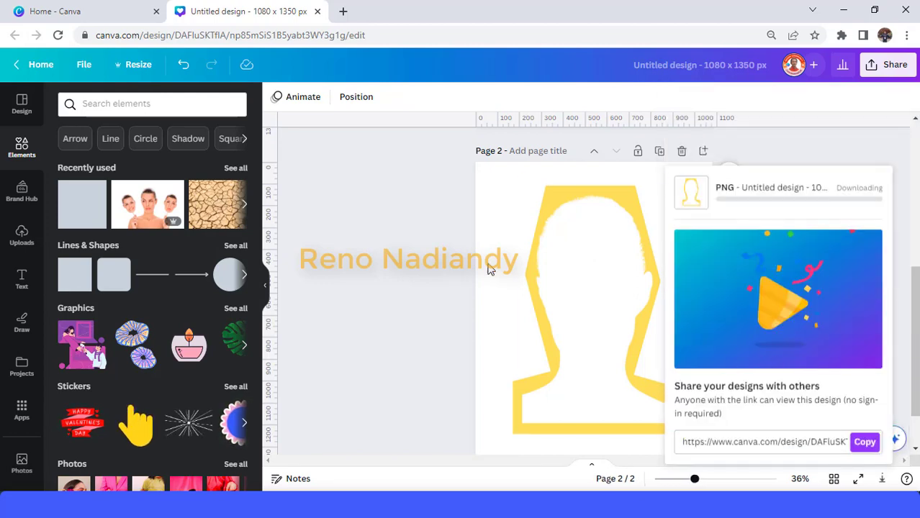
- Add a blank third page after page 2 and set its background to black
scroll(484, 312, "down", 2)
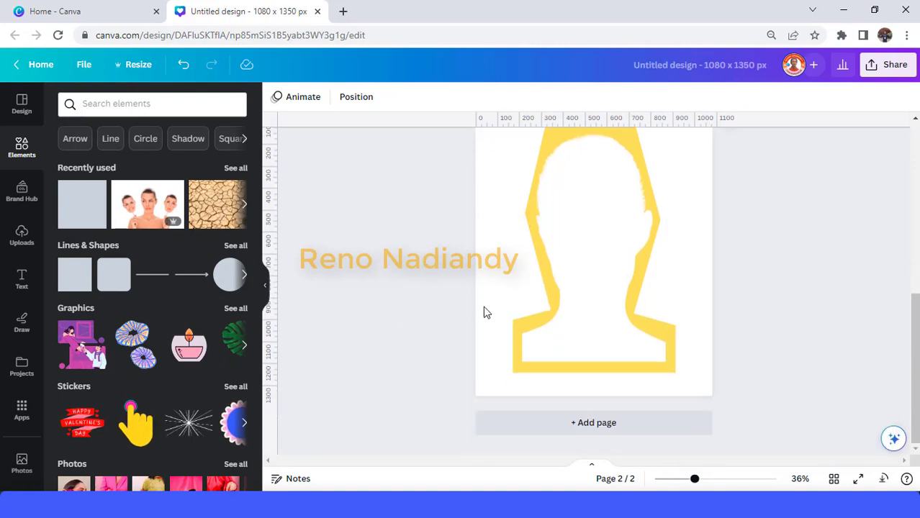
left_click(598, 426)
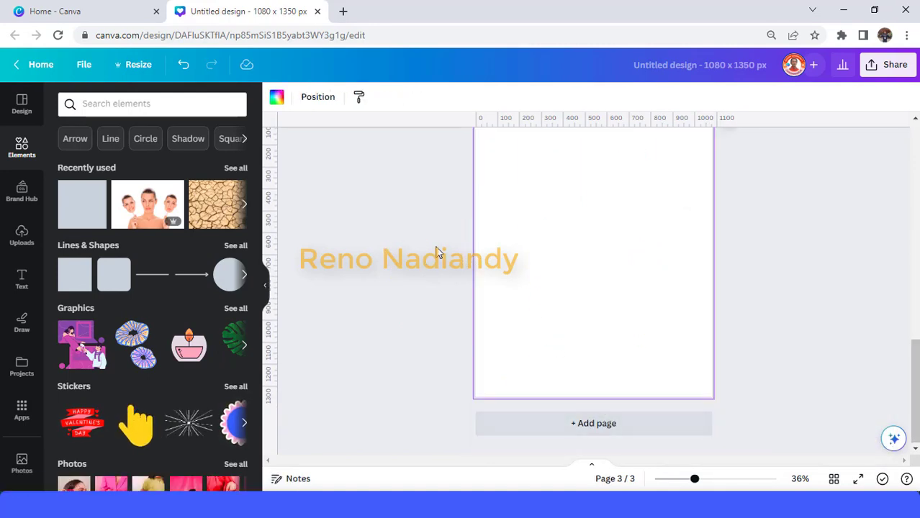
scroll(601, 268, "up", 3)
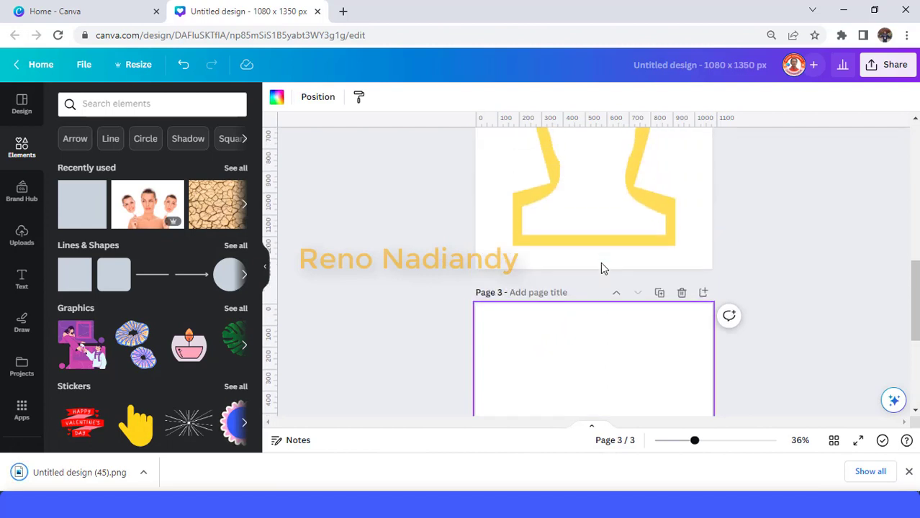
scroll(600, 269, "up", 2)
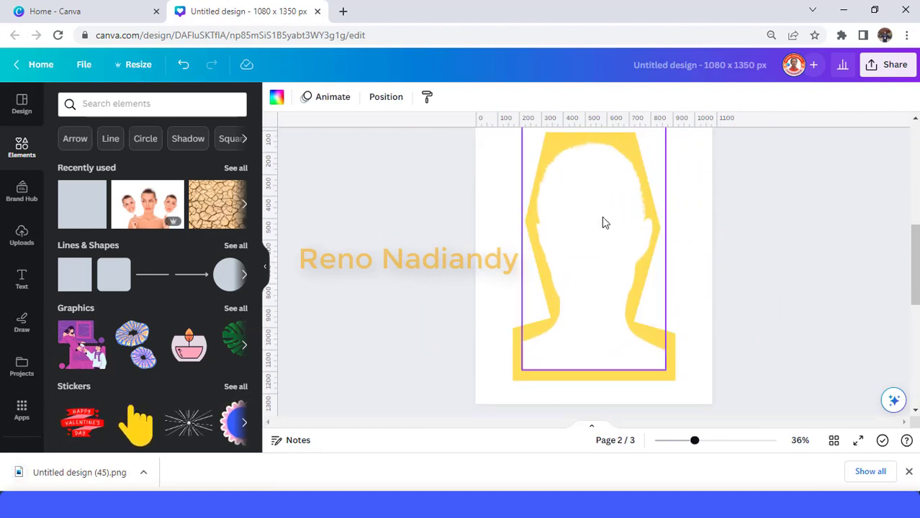
scroll(613, 252, "down", 3)
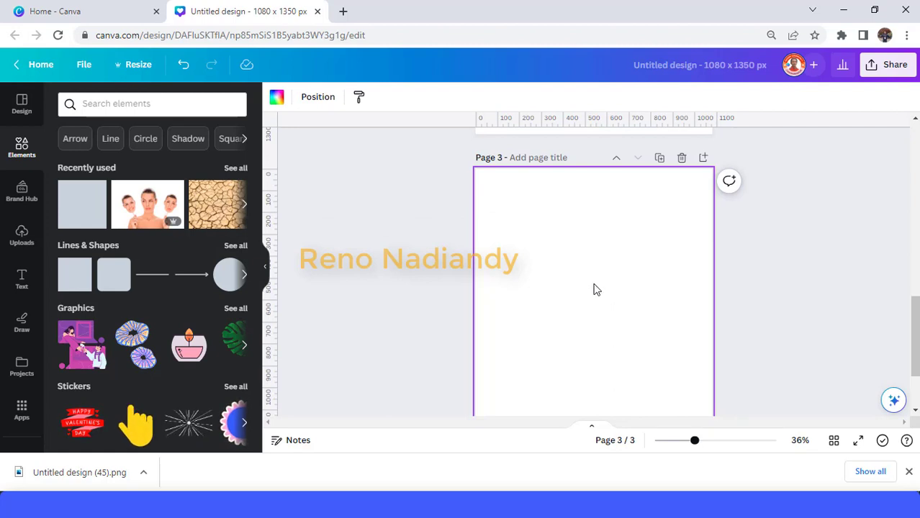
scroll(593, 287, "up", 1)
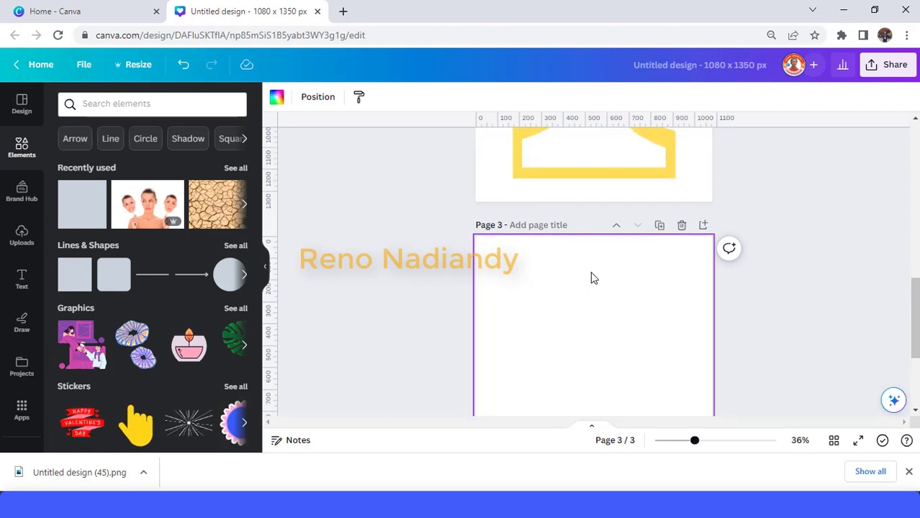
scroll(613, 283, "down", 2)
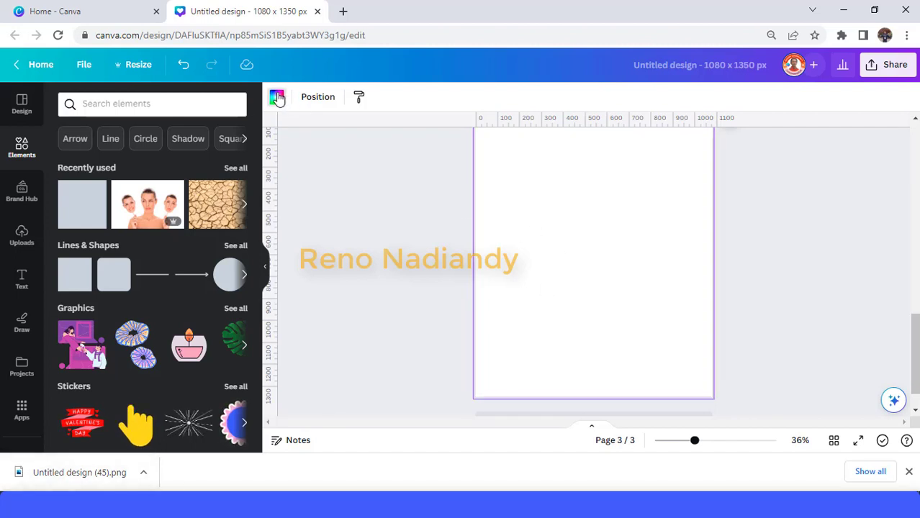
left_click(277, 97)
left_click(112, 180)
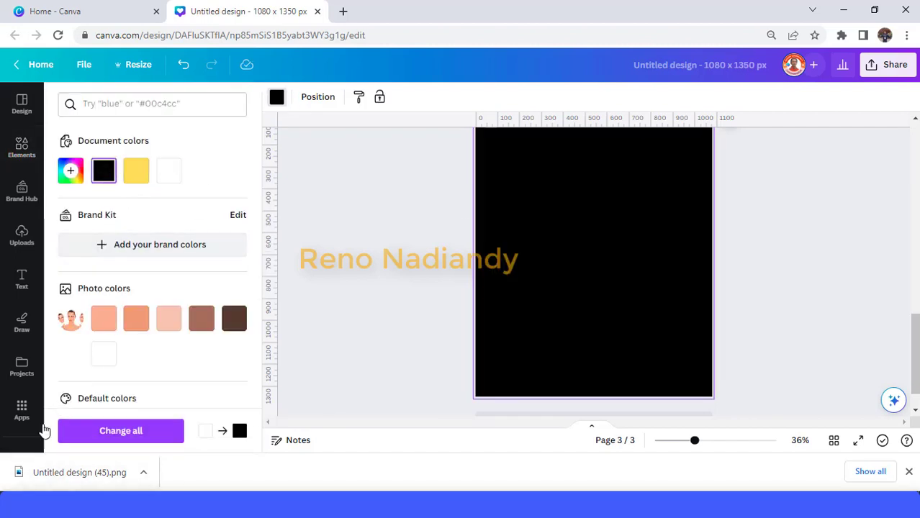
- Place the downloaded Untitled design (45).png on page 3 and remove its background with Background Remover
left_click_drag(54, 476, 599, 216)
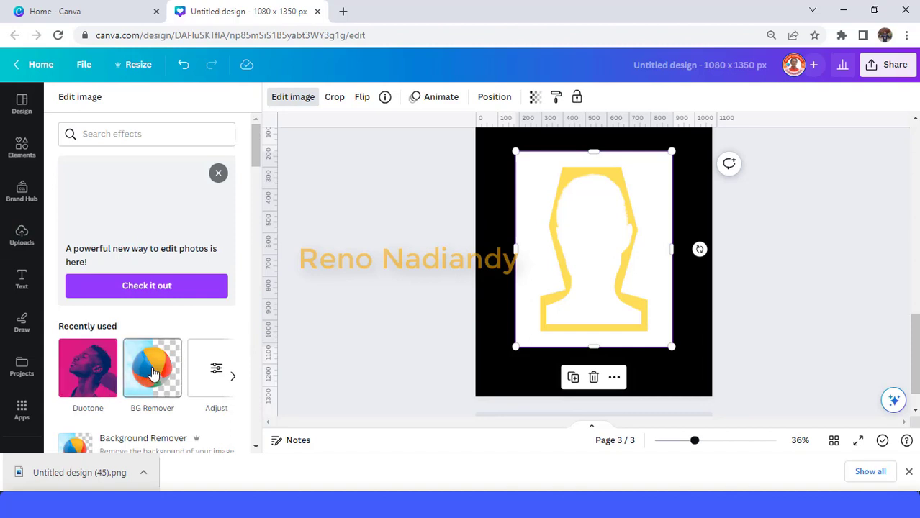
left_click(153, 371)
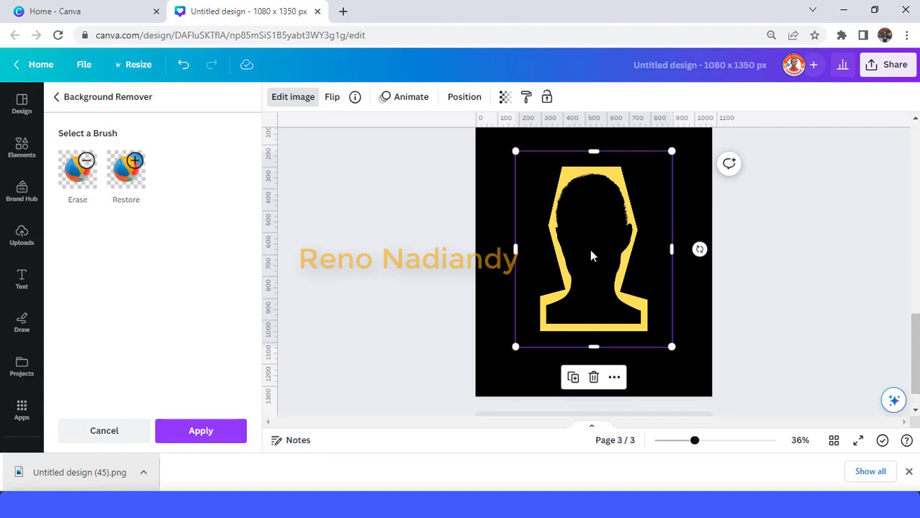
scroll(589, 249, "up", 5)
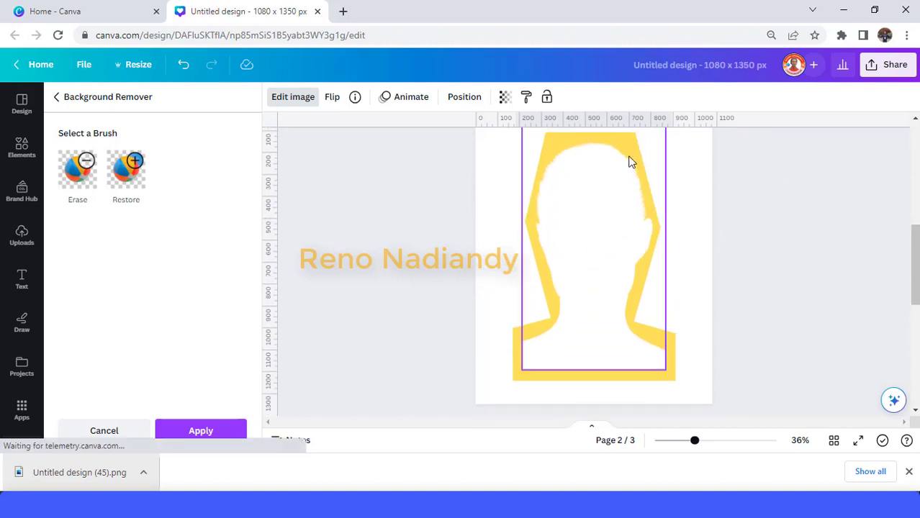
scroll(597, 223, "down", 5)
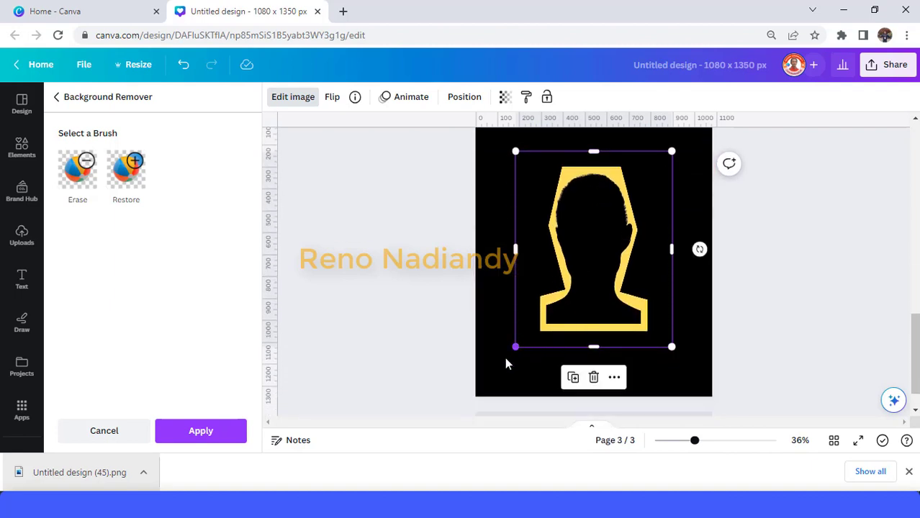
- Apply the background removal and enlarge the yellow silhouette frame to fill the whole of page 3
left_click(201, 432)
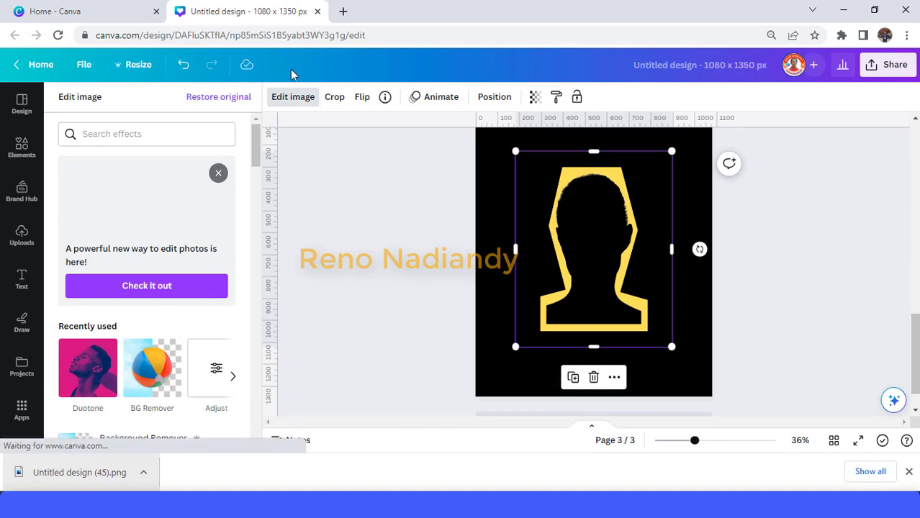
left_click_drag(516, 346, 480, 398)
scroll(645, 251, "up", 2)
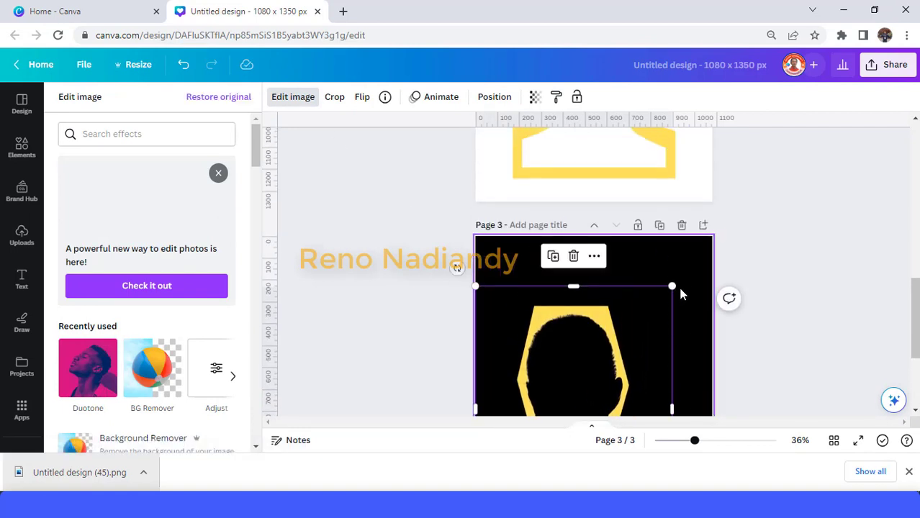
left_click_drag(672, 286, 713, 238)
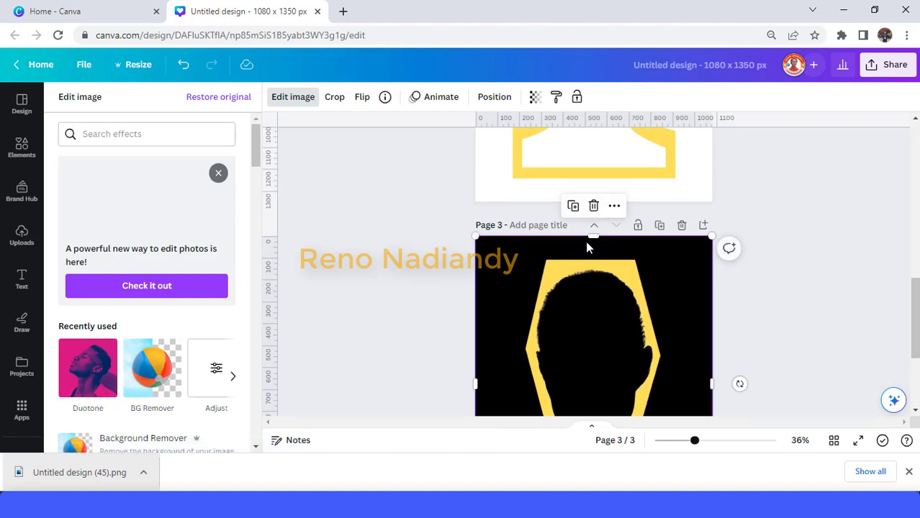
mouse_move(598, 234)
left_mouse_down()
mouse_move(596, 249)
mouse_move(597, 237)
left_mouse_up()
- Copy the woman's cut-out photo from page 1 and paste it onto page 3
scroll(629, 272, "up", 8)
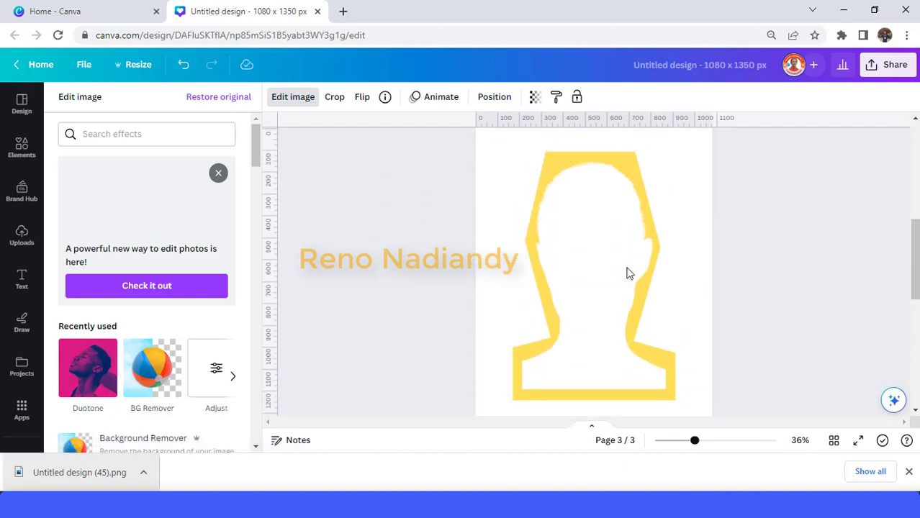
left_click(592, 170)
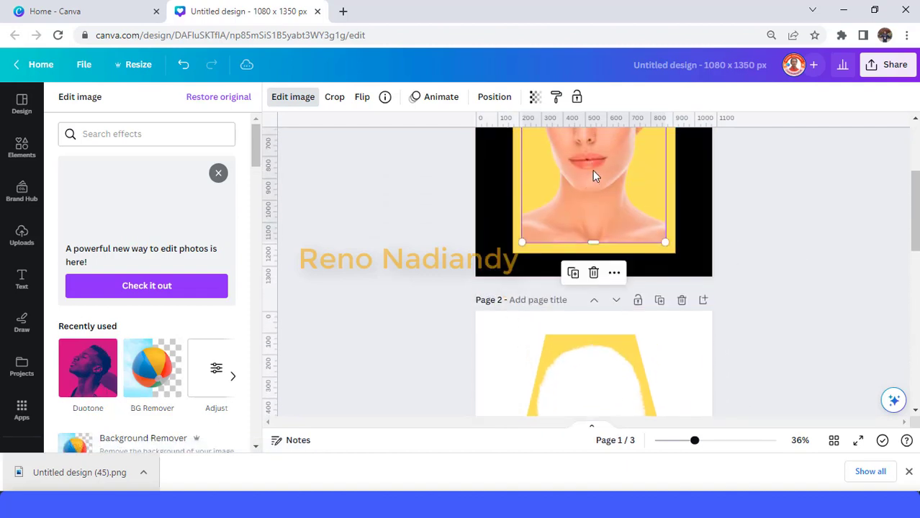
right_click(592, 169)
left_click(631, 113)
scroll(588, 202, "down", 10)
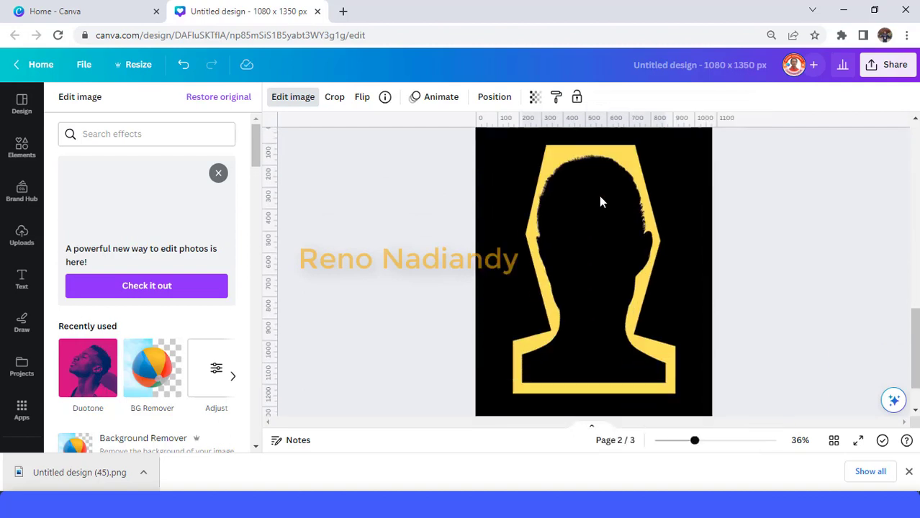
right_click(591, 246)
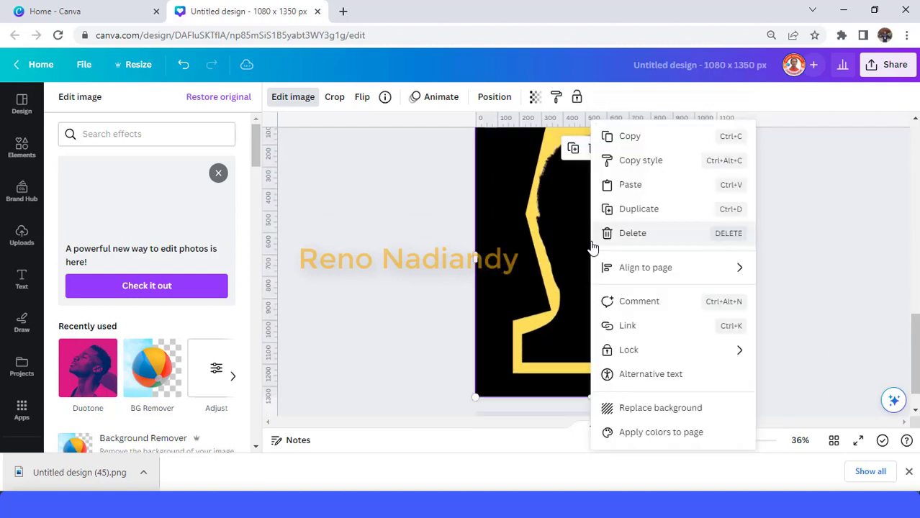
left_click(641, 187)
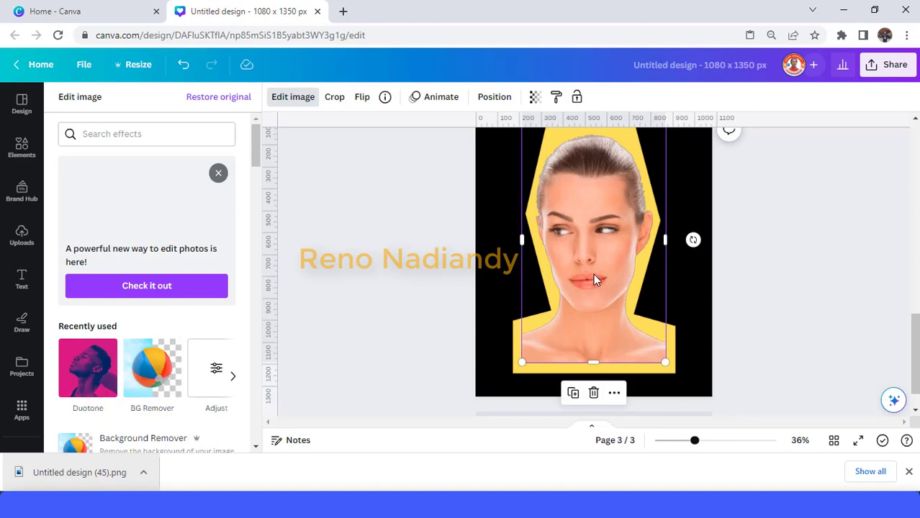
- Send the woman's photo behind the yellow silhouette frame on page 3
scroll(596, 291, "up", 2)
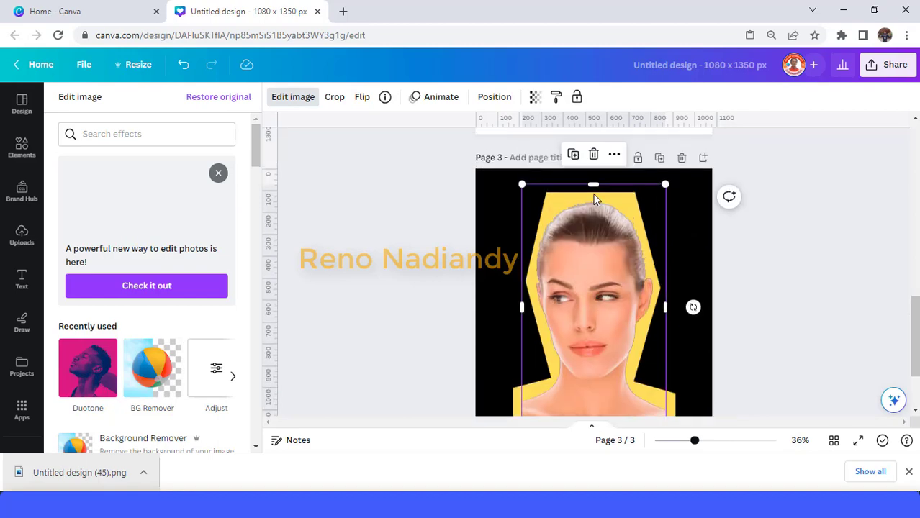
right_click(608, 273)
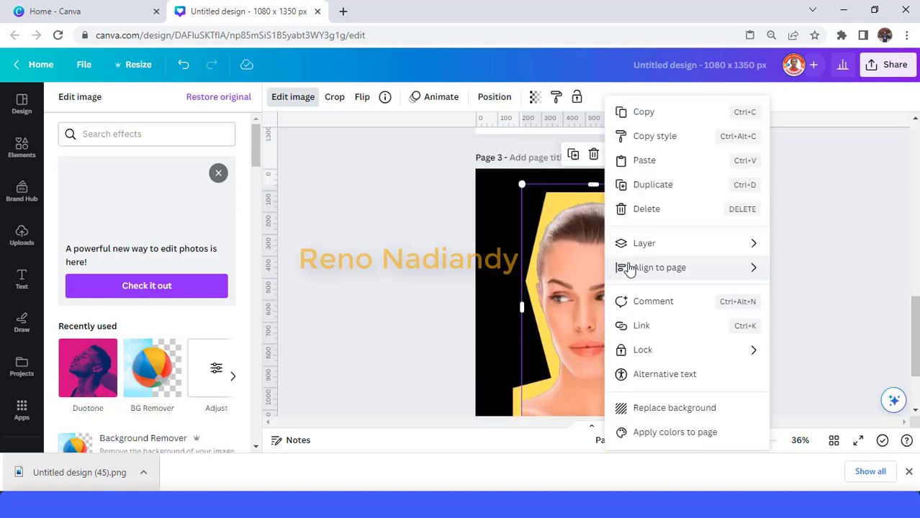
mouse_move(648, 245)
left_click(523, 300)
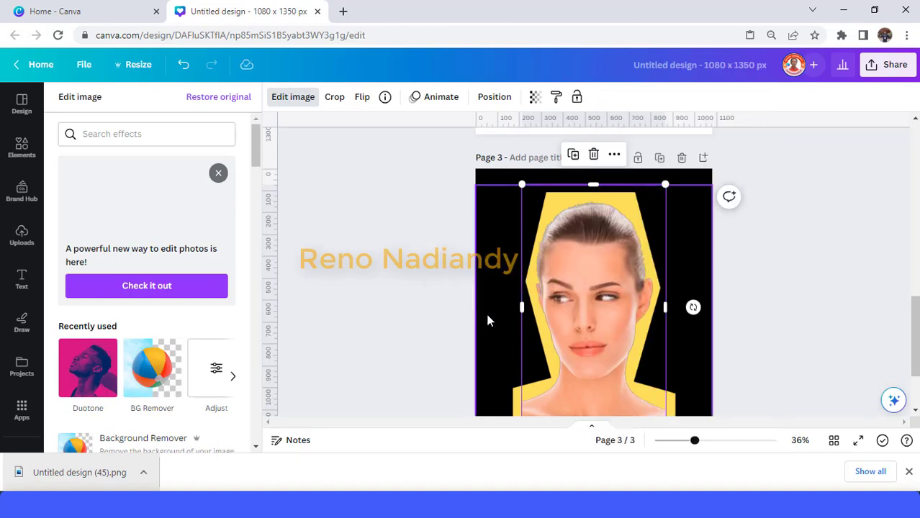
- Add the recently used "Dry and cracked earth" photo to page 3 and resize it to cover the woman's face and shoulders
left_click(21, 148)
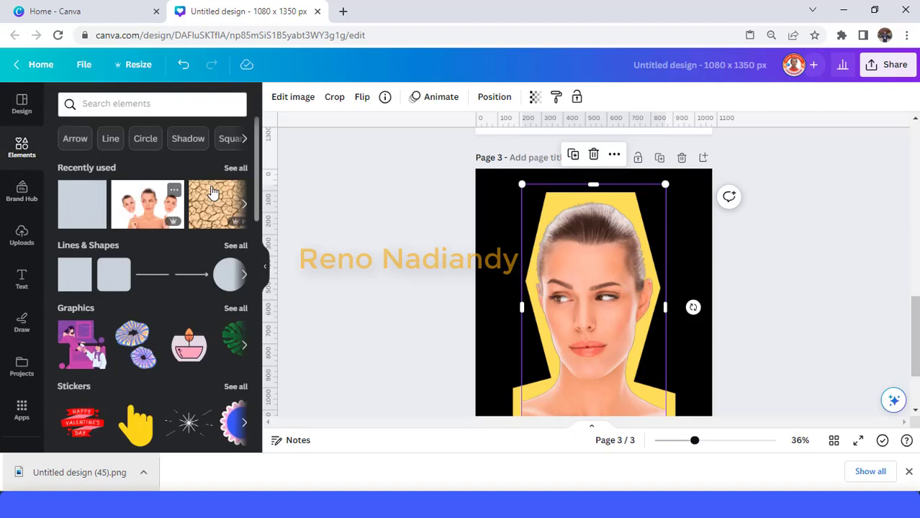
left_click(233, 170)
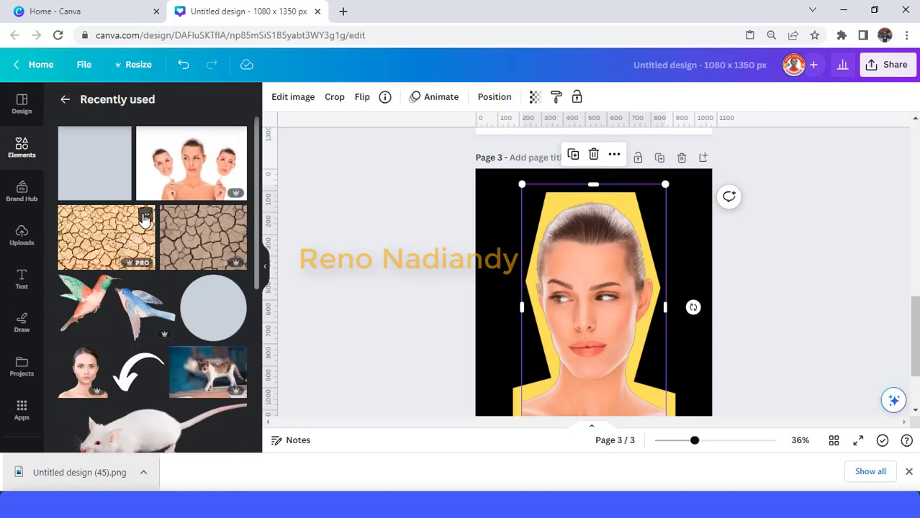
left_click(145, 218)
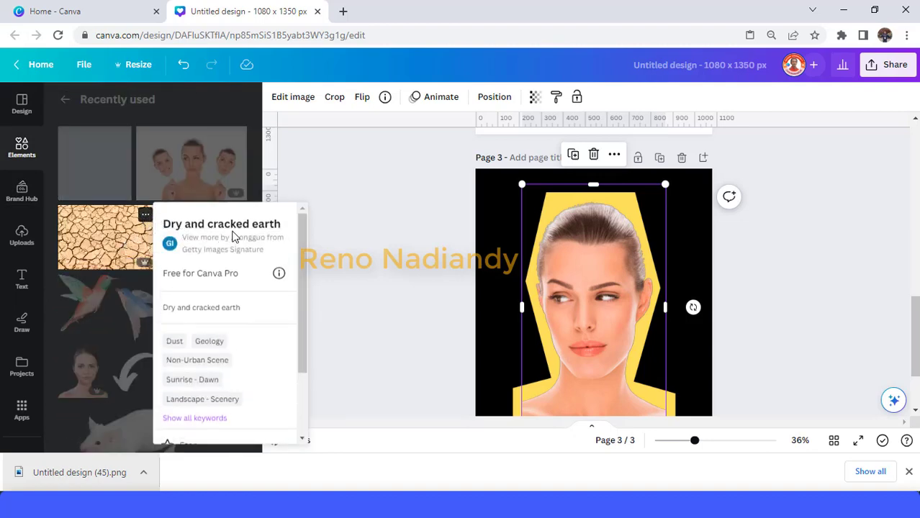
left_click(101, 244)
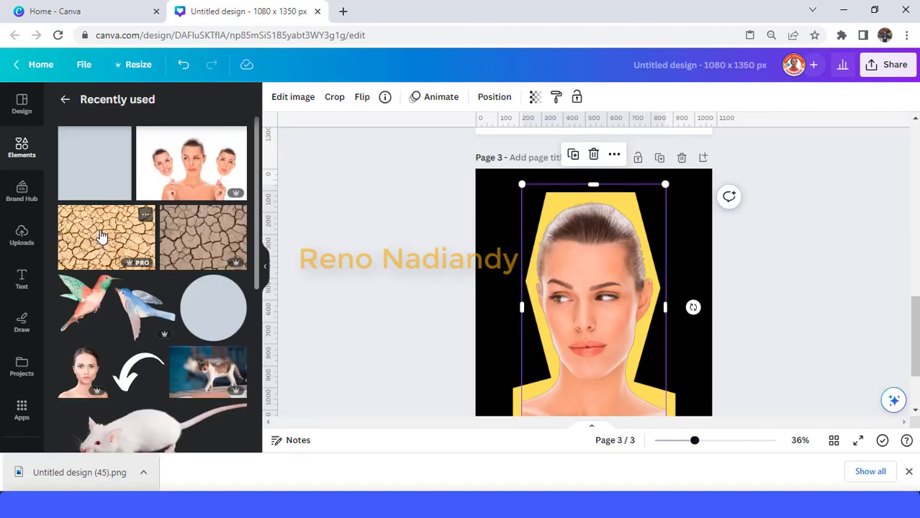
left_click(102, 238)
left_click_drag(594, 406, 593, 323)
scroll(580, 299, "down", 3)
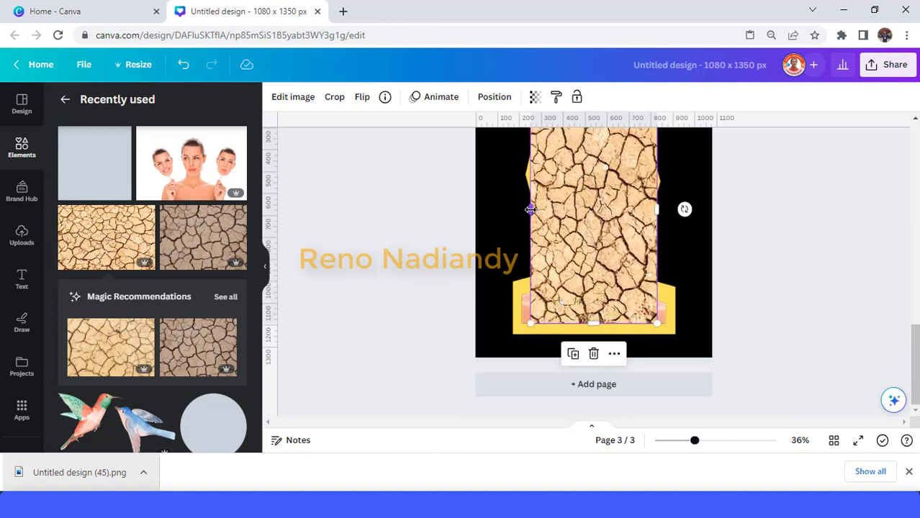
left_click_drag(530, 207, 520, 209)
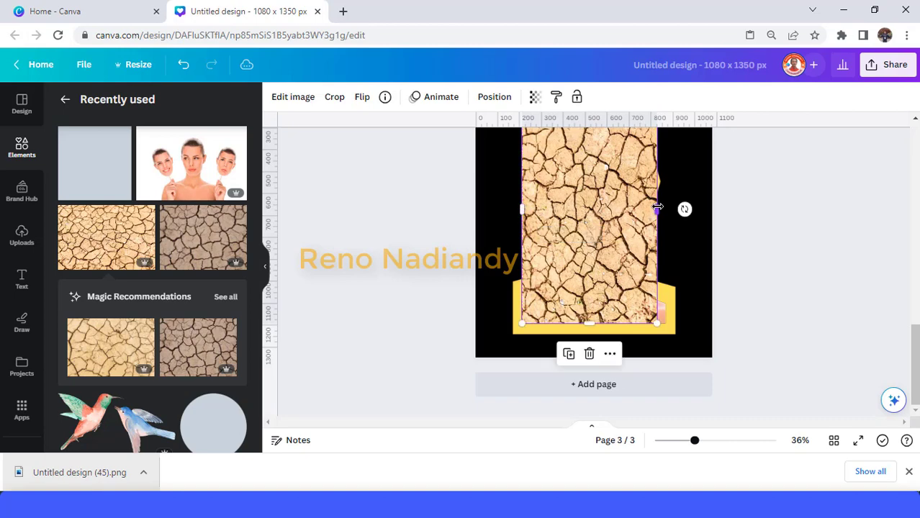
left_click_drag(657, 209, 659, 216)
- Send the cracked-earth photo behind the yellow frame and set its transparency to 50
right_click(625, 209)
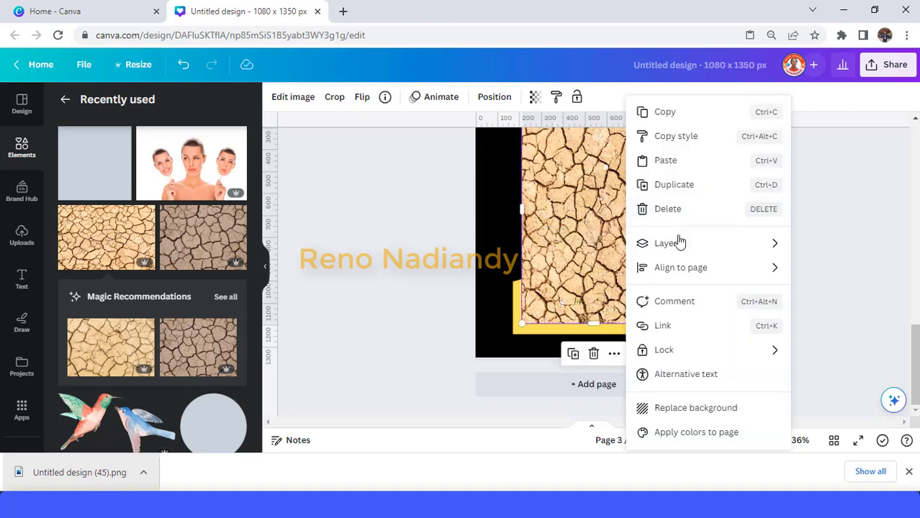
mouse_move(677, 242)
left_click(539, 303)
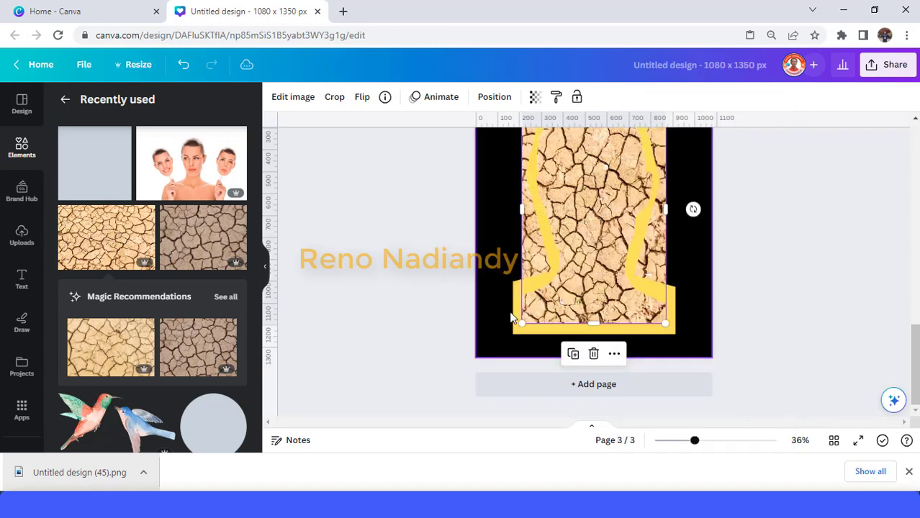
left_click(535, 98)
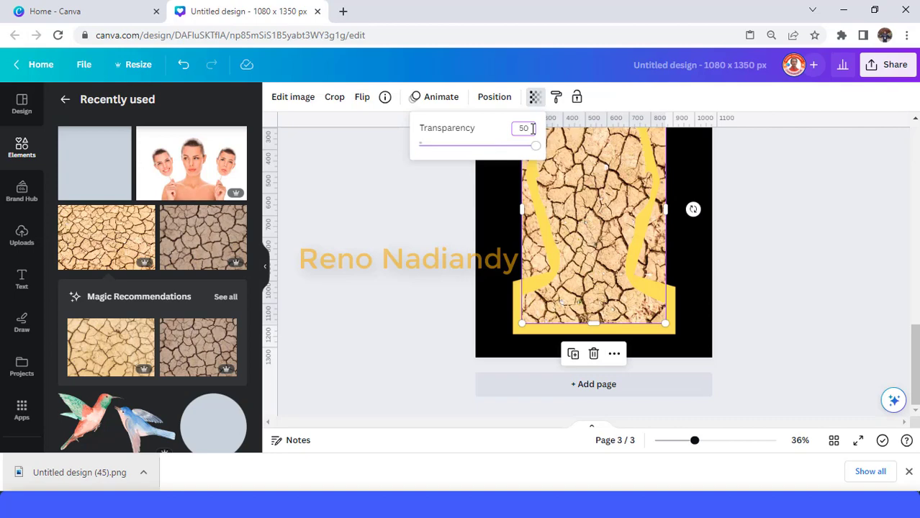
left_click(532, 129)
type("50")
key("Return")
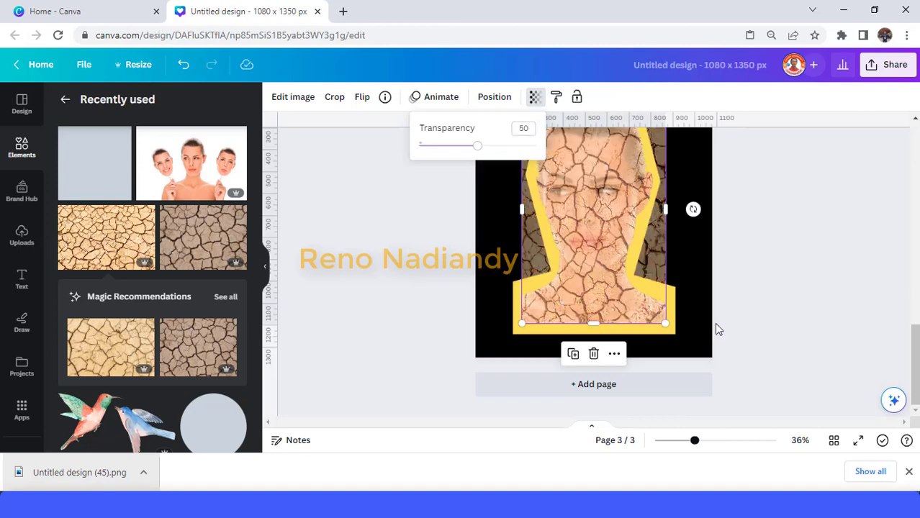
- Change page 3's background colour to the yellow from the document colours
left_click(696, 328)
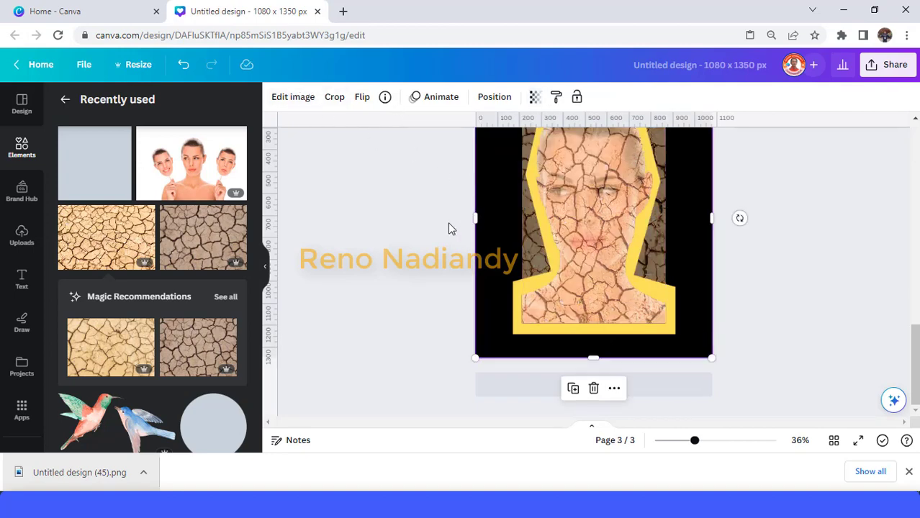
scroll(538, 274, "up", 2)
left_click(538, 274)
left_click_drag(477, 285, 492, 279)
key("Escape")
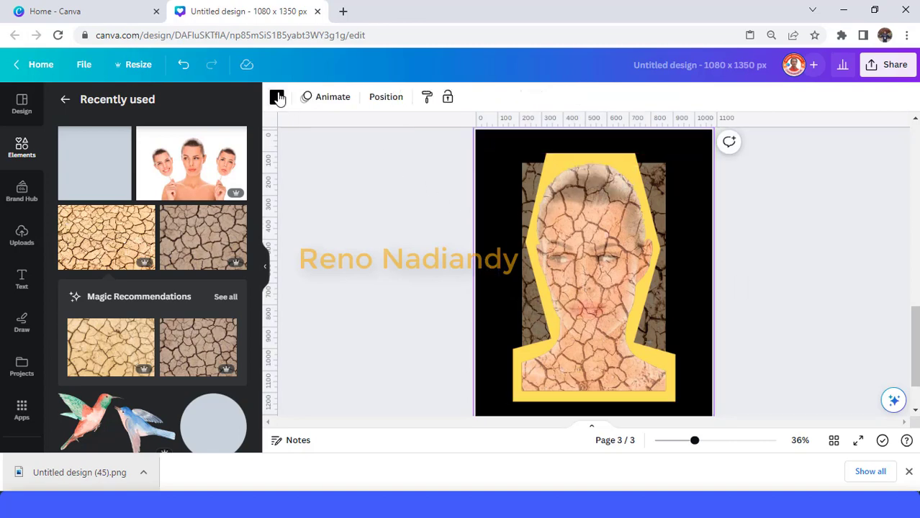
left_click(277, 97)
left_click(136, 173)
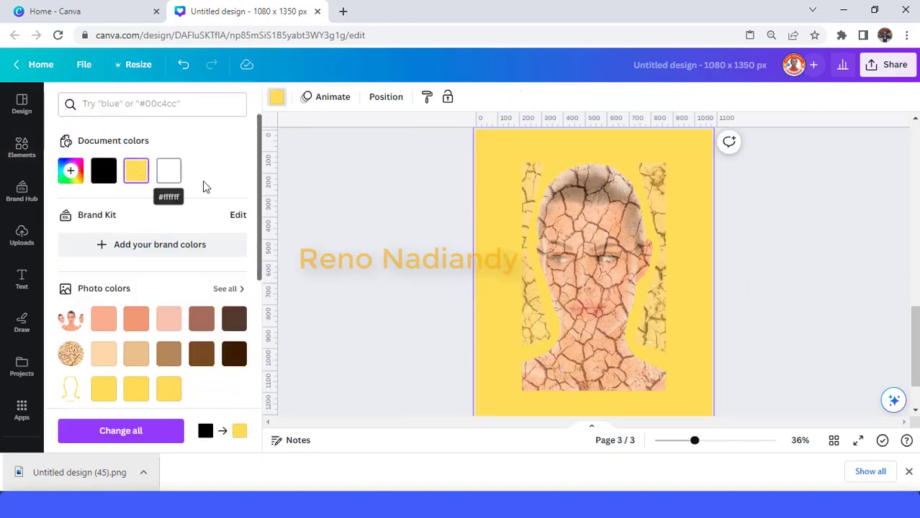
- Select and copy the four tilted white rectangles around the silhouette on page 2
scroll(524, 248, "up", 5)
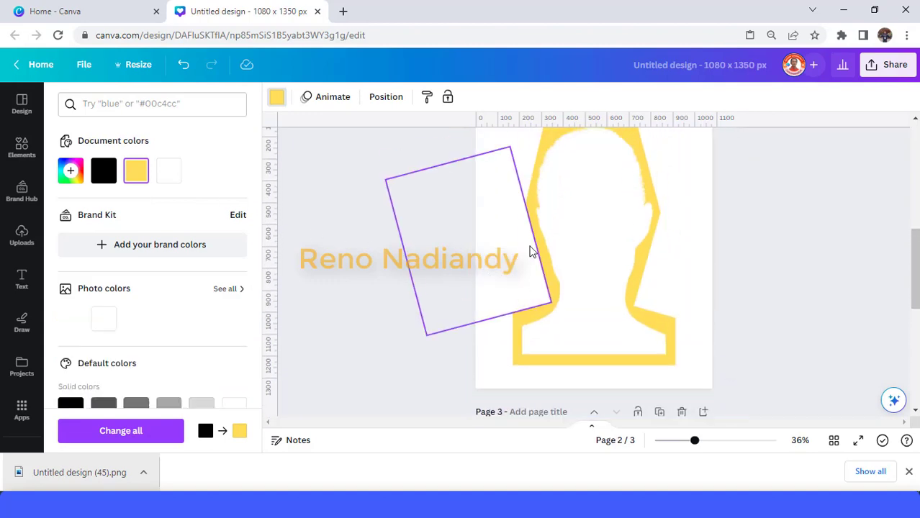
scroll(527, 273, "up", 2)
left_click(526, 307)
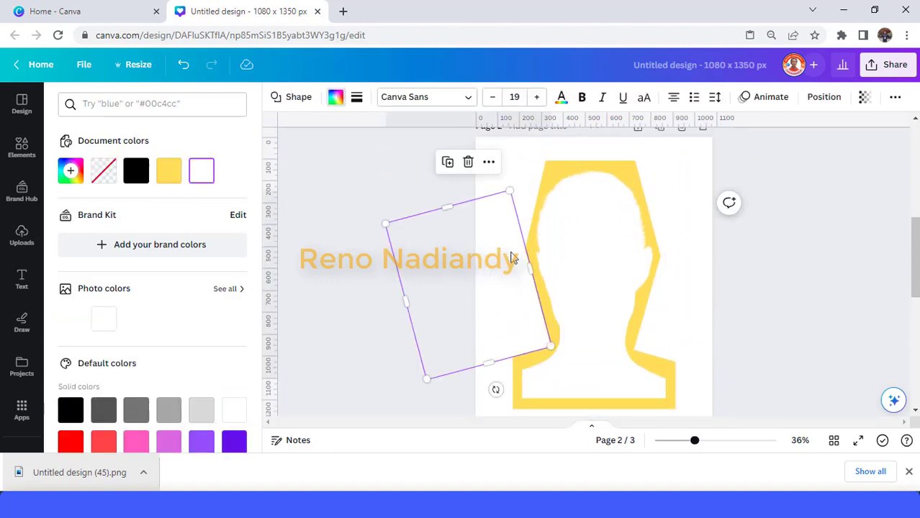
key("ctrl+d")
key("ctrl+d")
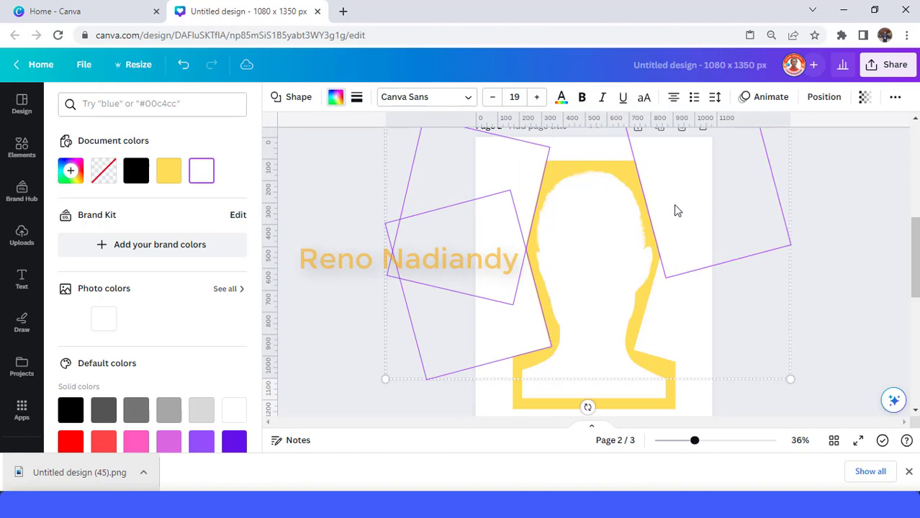
key("ctrl+d")
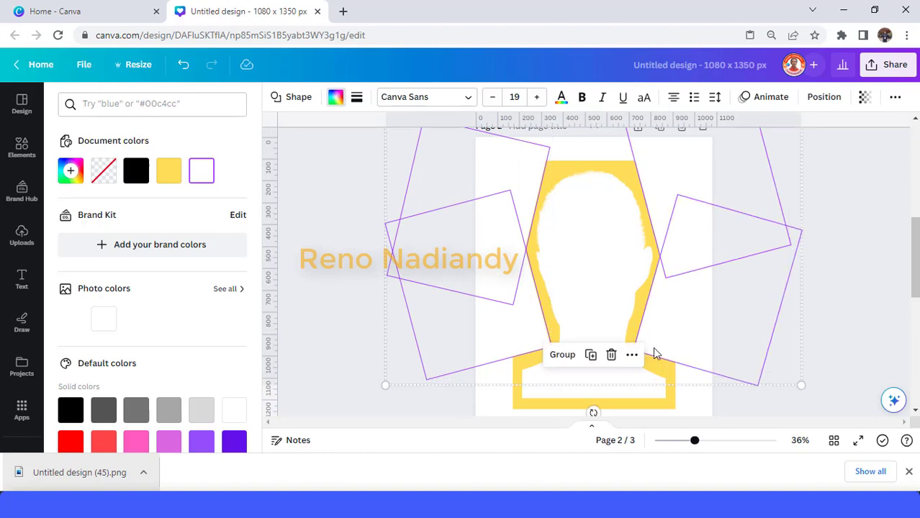
right_click(673, 317)
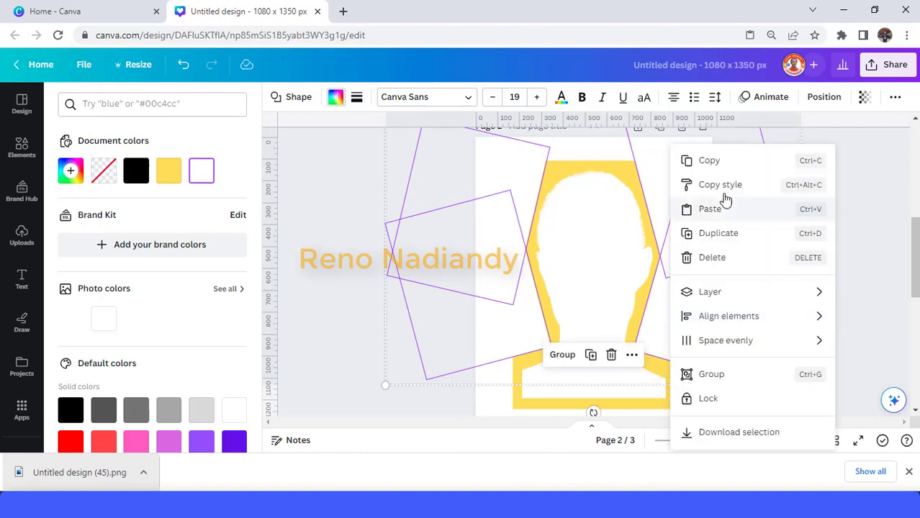
left_click(709, 162)
- Paste the four tilted rectangles onto page 3 and recolour them with the yellow from the document colours
scroll(641, 272, "down", 3)
scroll(641, 269, "down", 2)
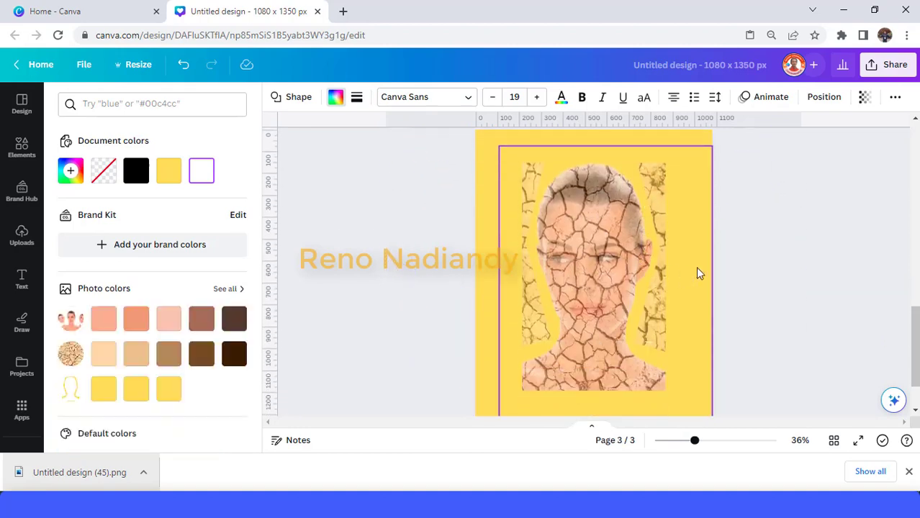
scroll(684, 267, "up", 1)
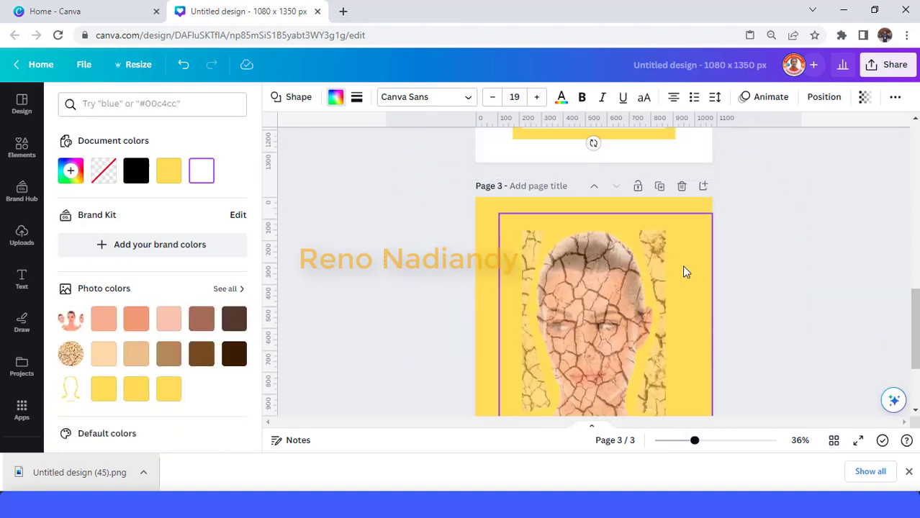
right_click(683, 265)
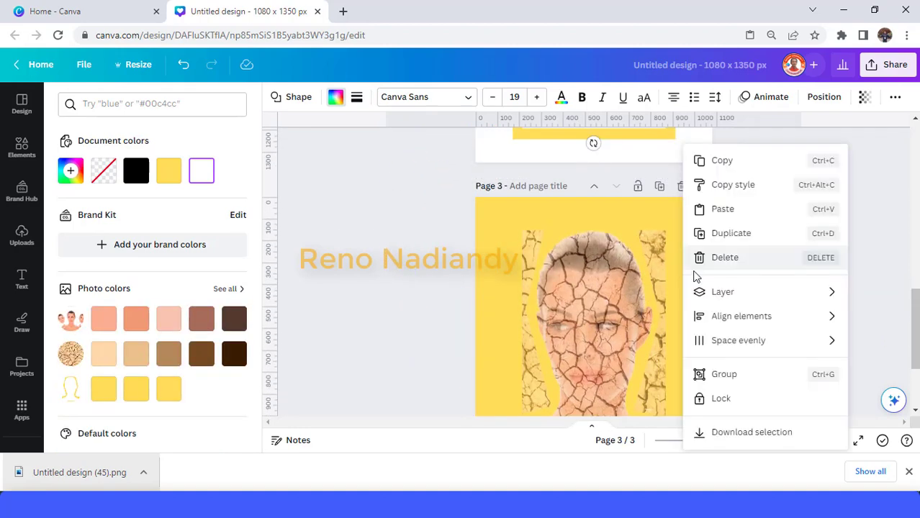
left_click(735, 211)
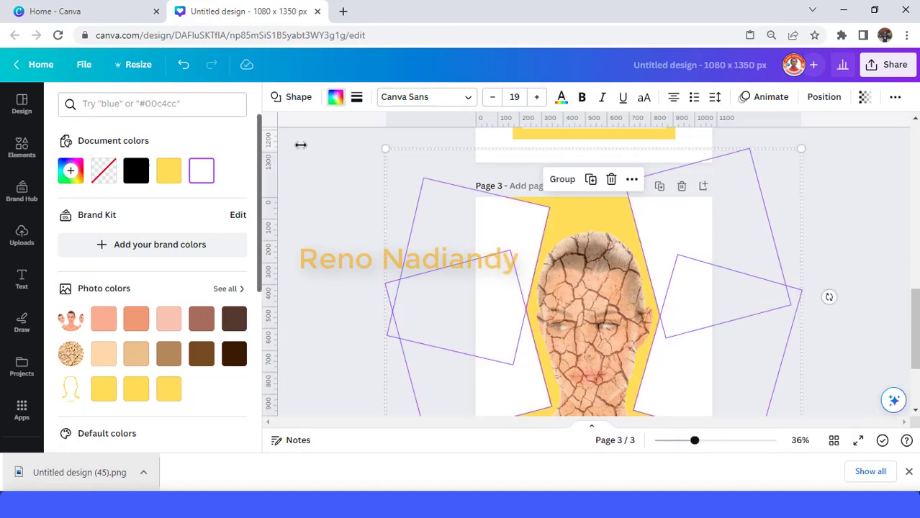
left_click(169, 172)
left_click(845, 238)
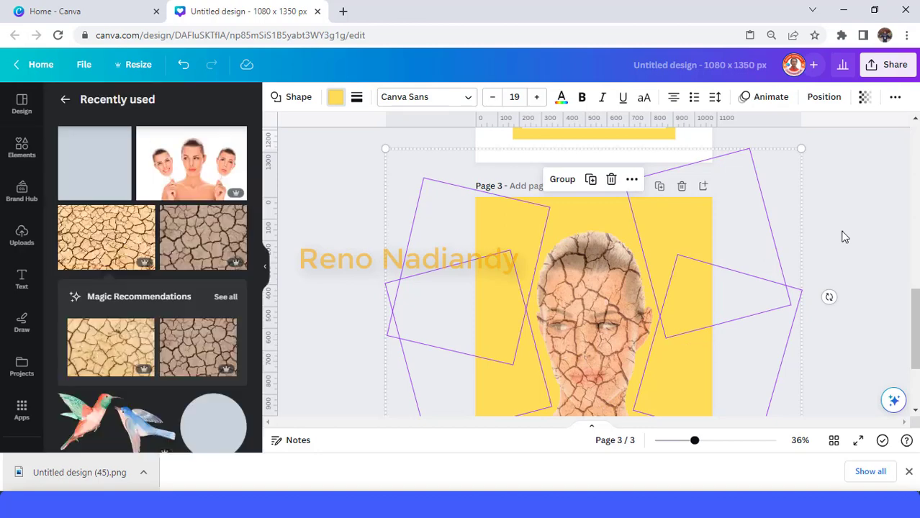
left_click(842, 235)
scroll(844, 238, "down", 1)
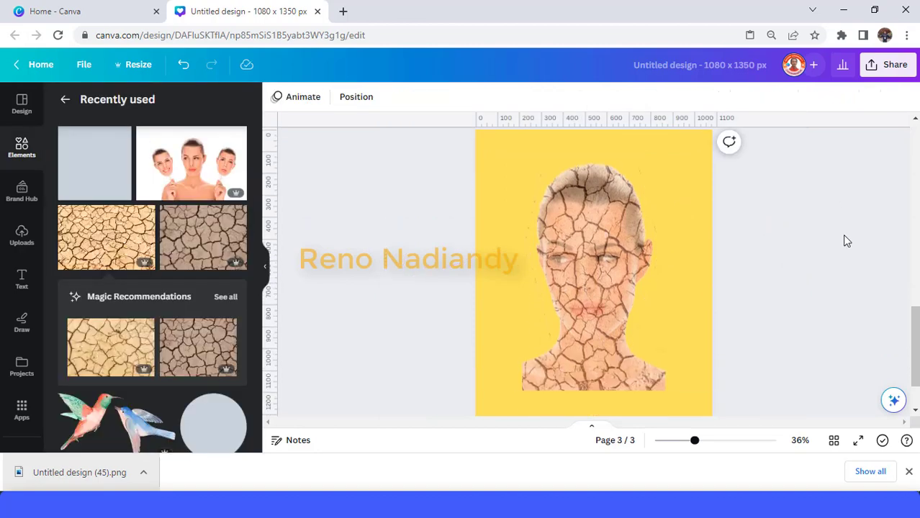
- Extend the tilted yellow rectangles on the face's left side inward on page 3 to cover the stray marks beside the silhouette
scroll(844, 237, "down", 1)
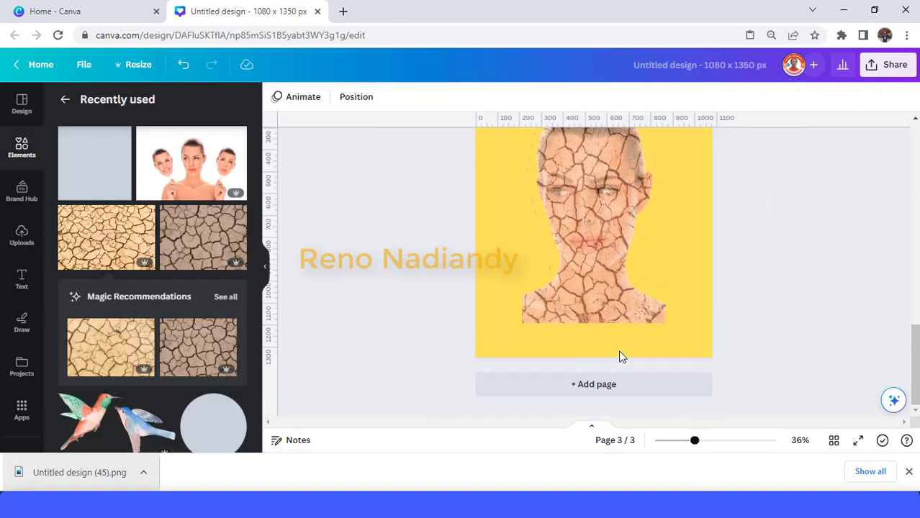
scroll(630, 321, "up", 1)
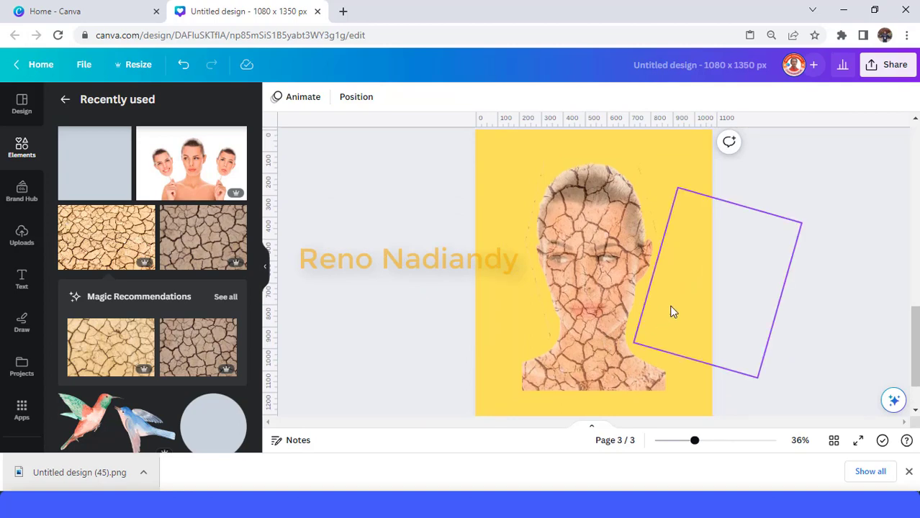
left_click(673, 197)
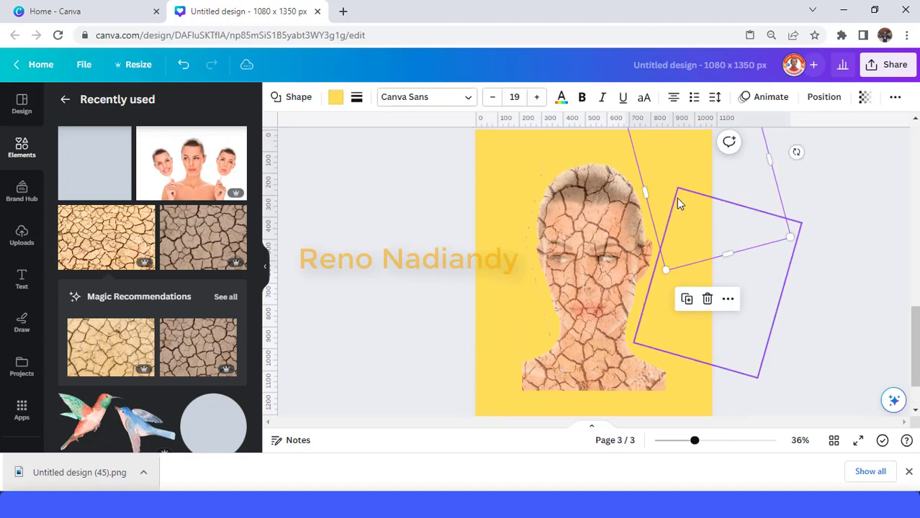
left_click(677, 197)
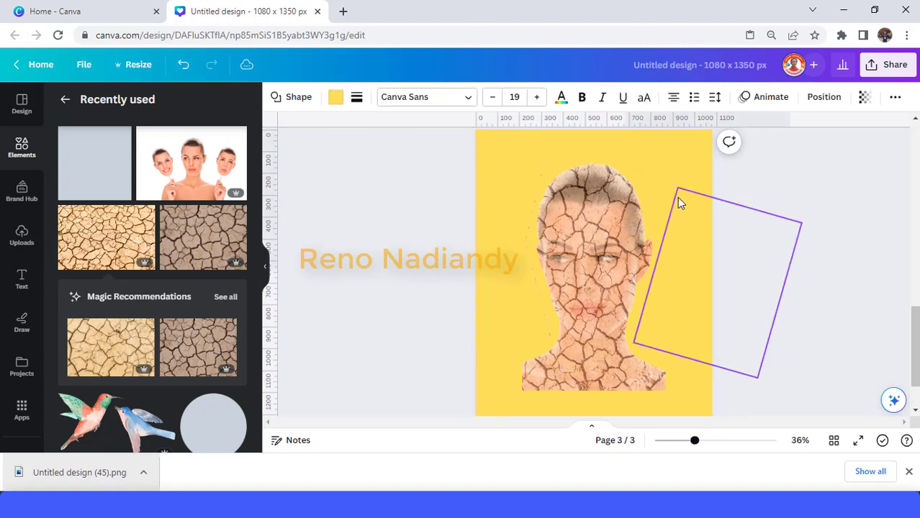
left_click(673, 189)
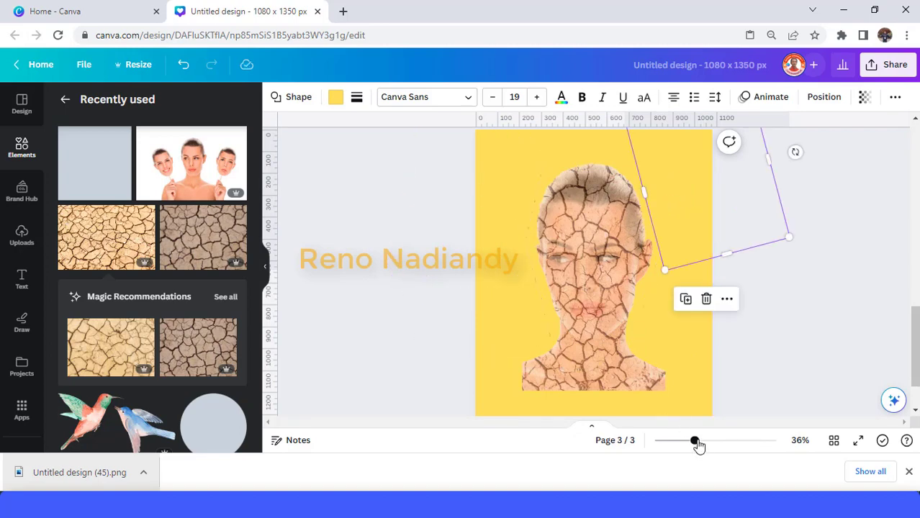
left_click_drag(695, 442, 717, 442)
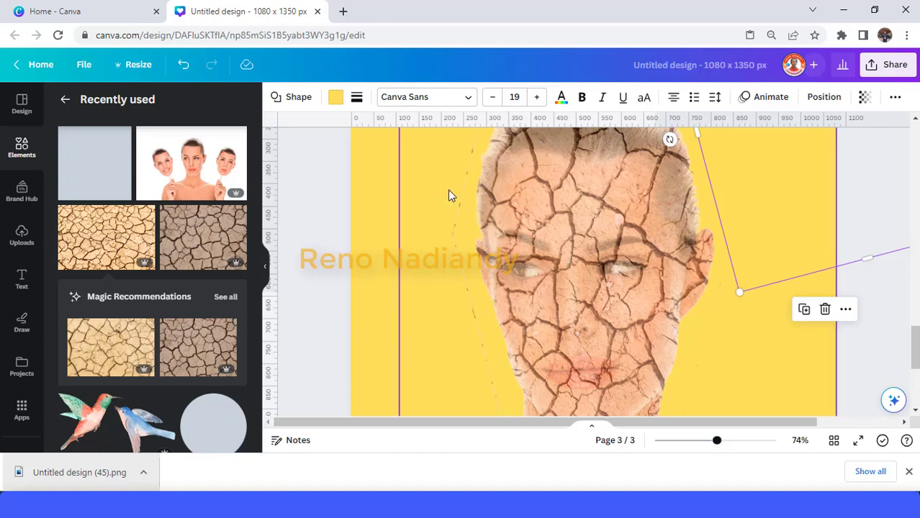
key("ctrl+z")
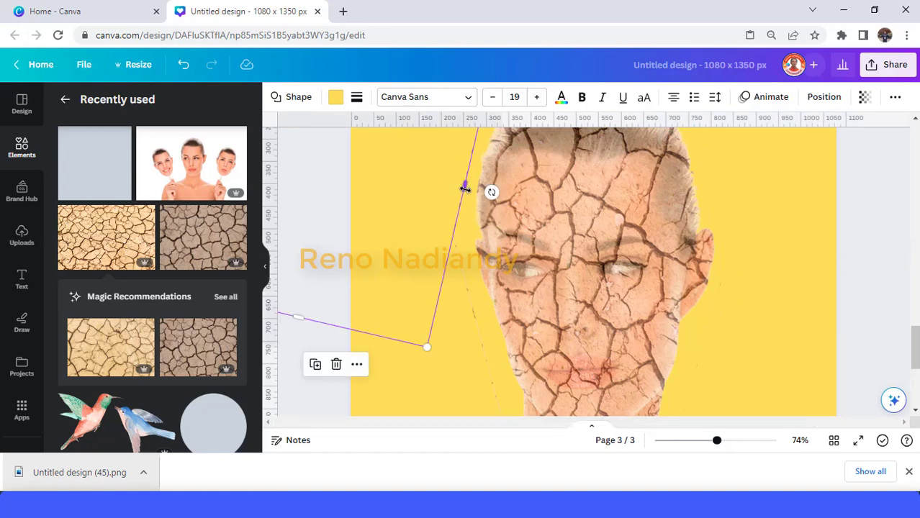
left_click_drag(465, 186, 482, 312)
- Fit the lower-right tilted yellow rectangle closer to the jaw, neck and shoulder on page 3
scroll(482, 312, "down", 3)
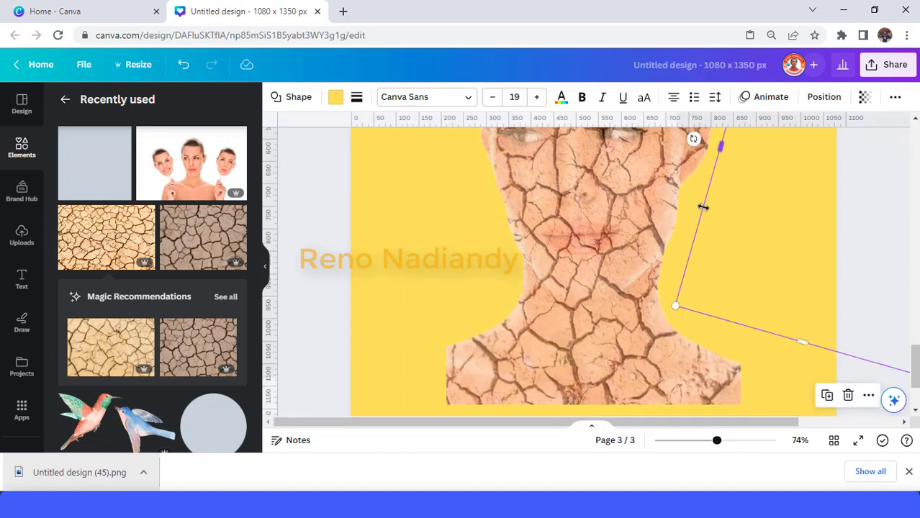
left_click_drag(704, 209, 695, 216)
left_click_drag(797, 342, 799, 345)
scroll(583, 340, "up", 6)
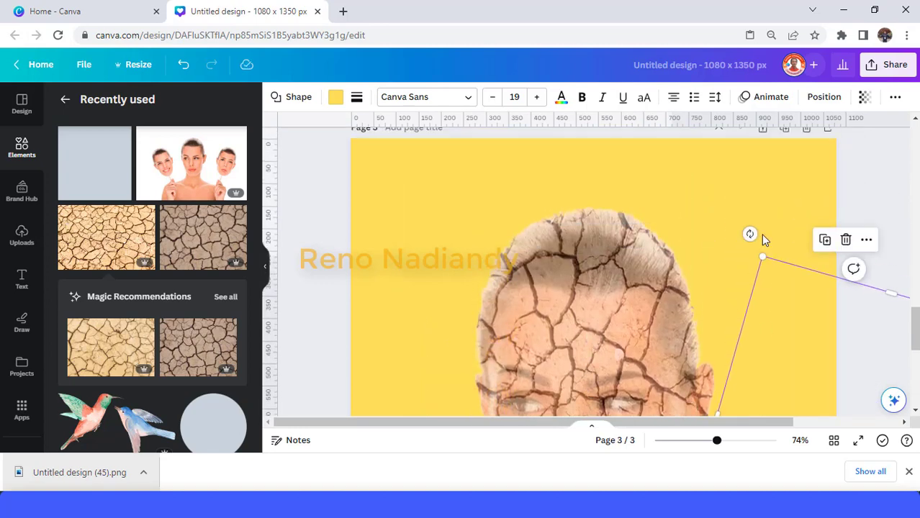
scroll(758, 226, "down", 6)
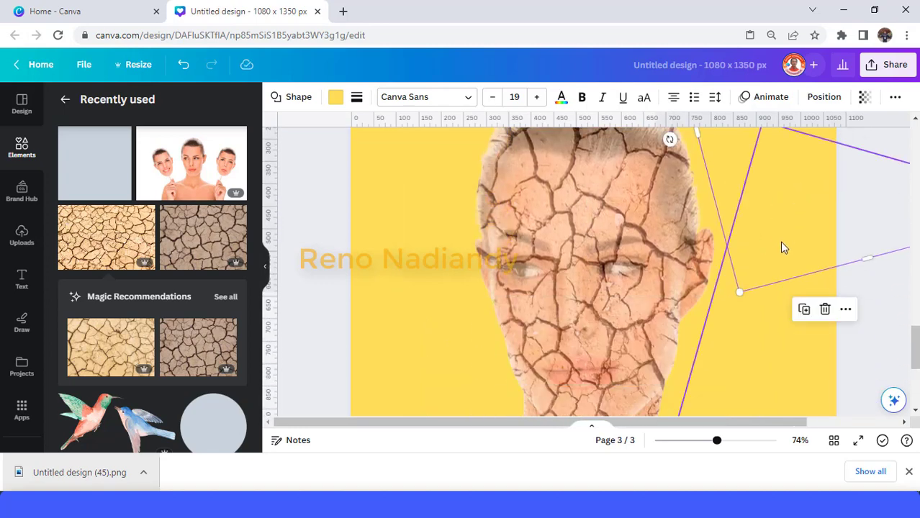
key("ctrl+z")
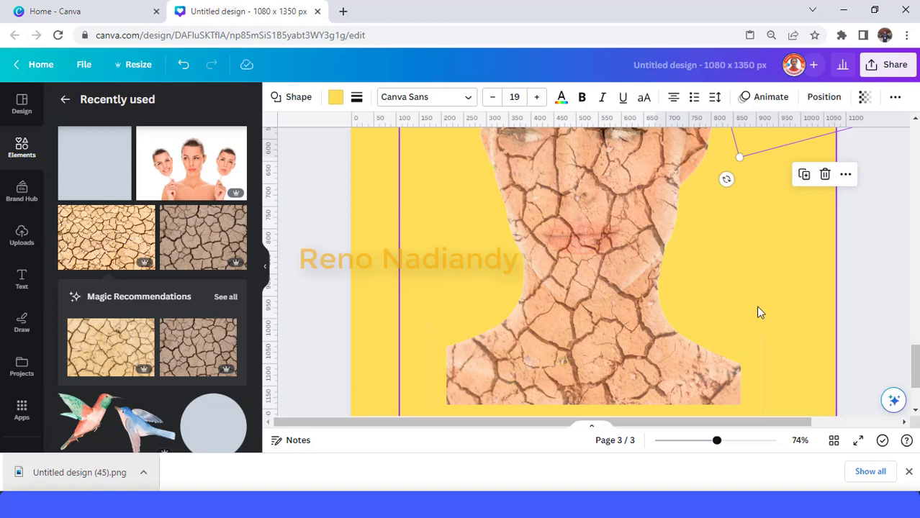
- Download only page 3 as a PNG at size 1
left_click(891, 67)
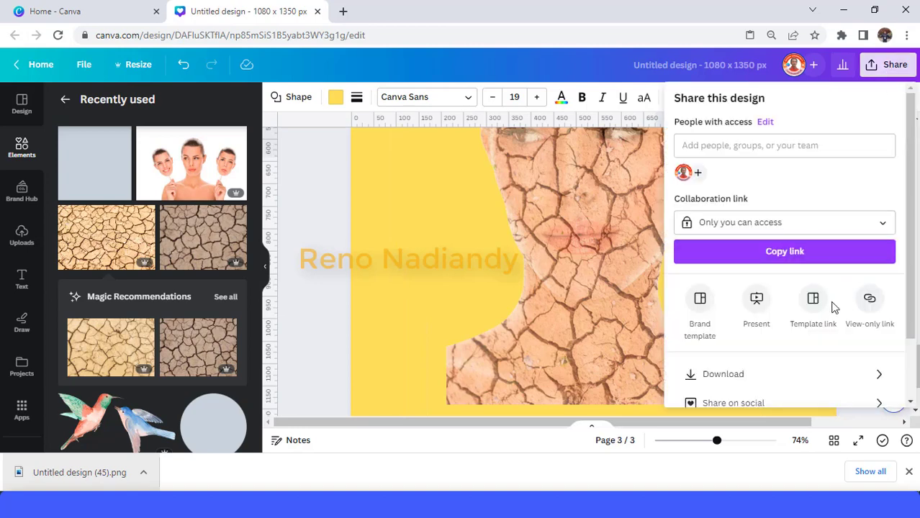
left_click(767, 376)
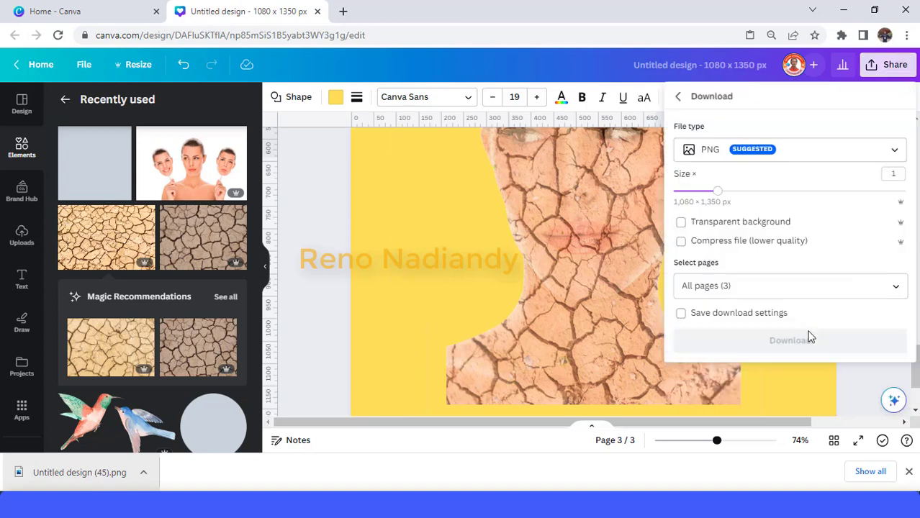
left_click(896, 291)
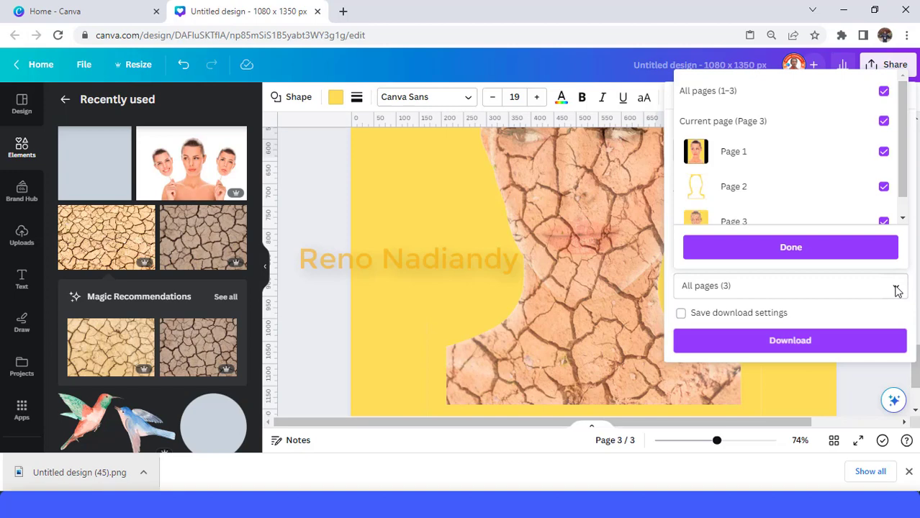
left_click(762, 93)
left_click(769, 123)
left_click(788, 247)
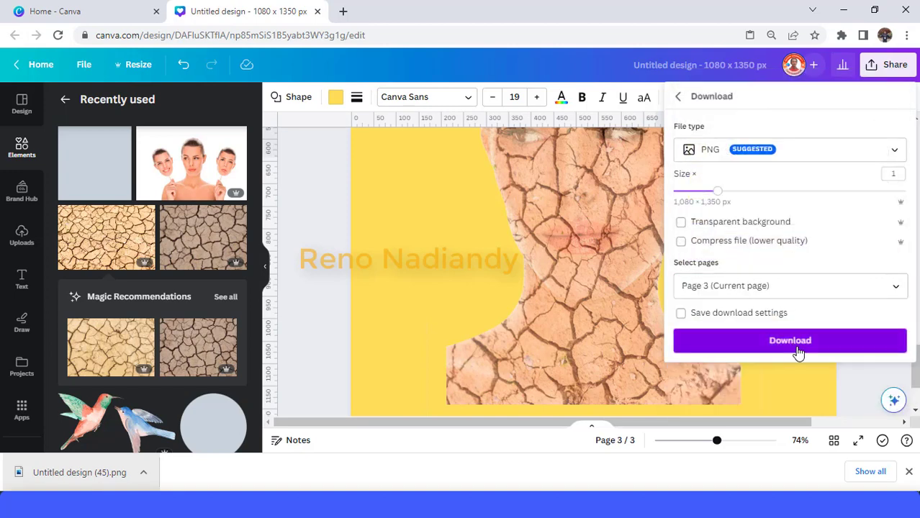
left_click(798, 347)
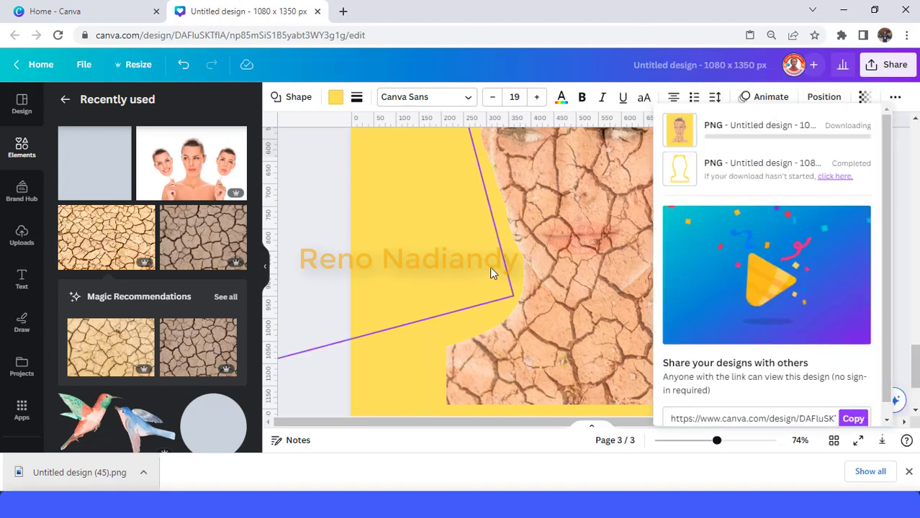
- Add a fourth page and change its background to the black from the document colours
scroll(489, 271, "down", 5)
left_click(539, 391)
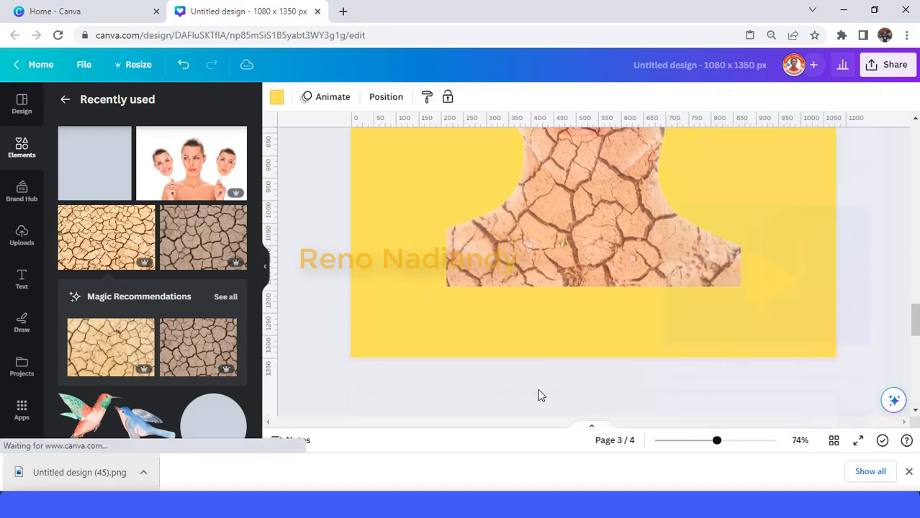
left_click(277, 97)
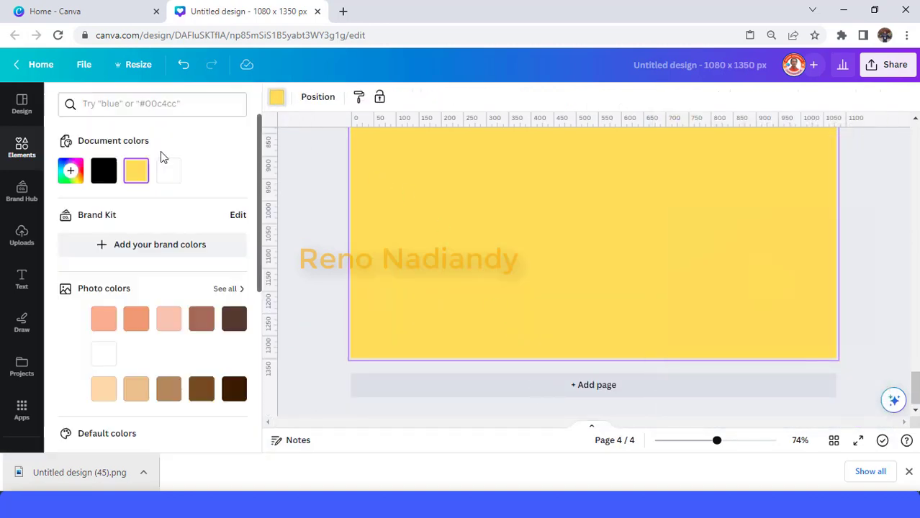
left_click(103, 171)
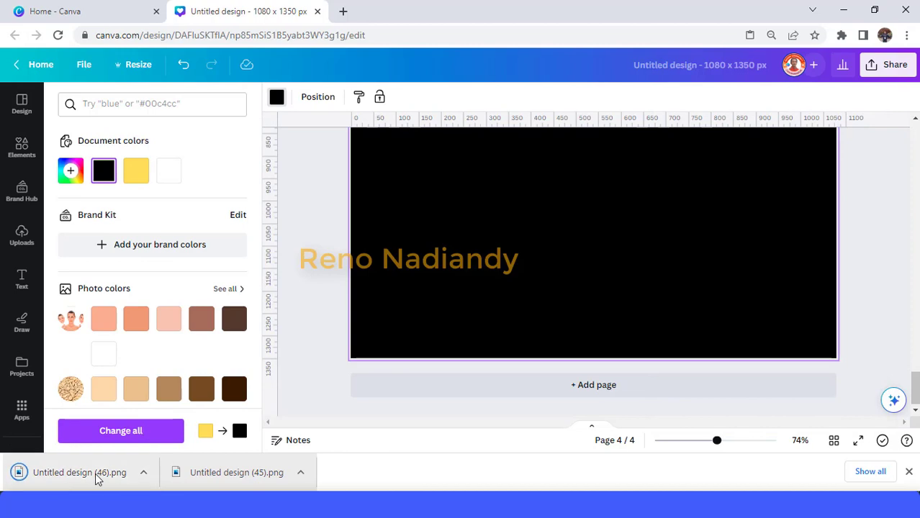
- Place the downloaded Untitled design (46).png on page 4 and remove its yellow background with Background Remover
left_click_drag(95, 473, 632, 248)
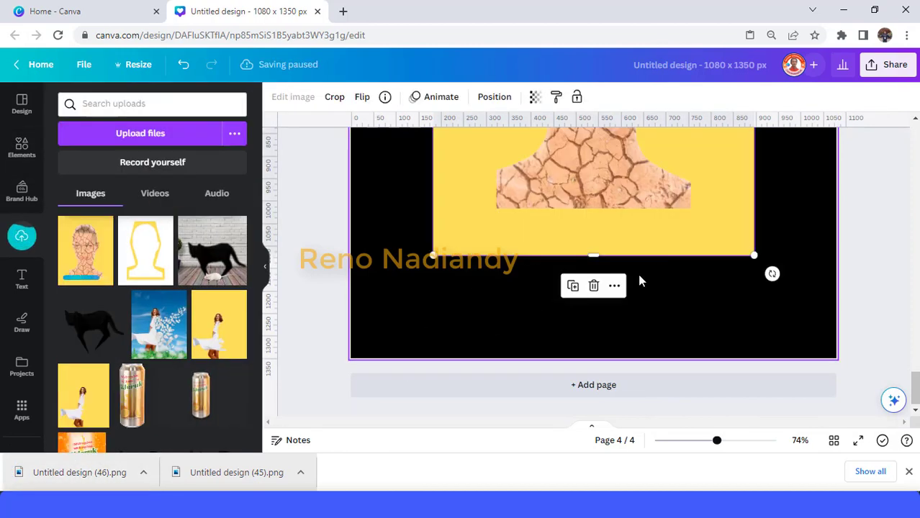
scroll(640, 281, "up", 1)
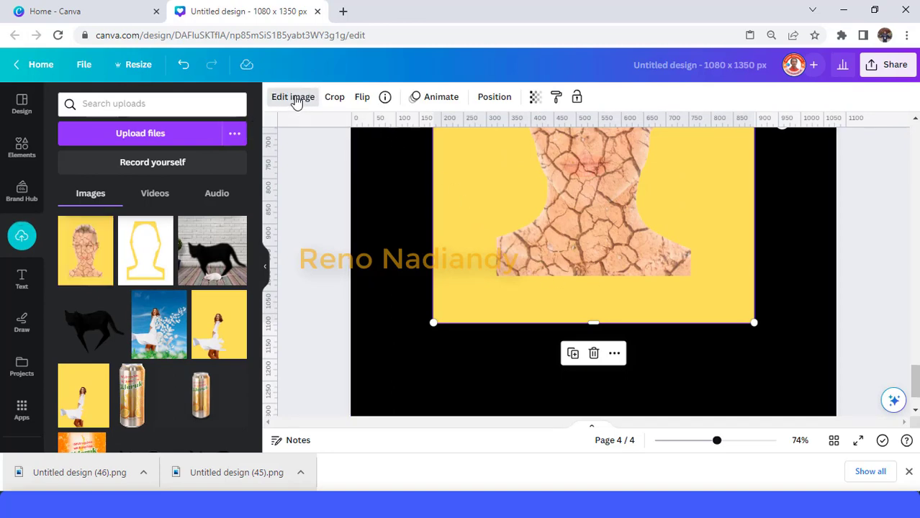
left_click(293, 97)
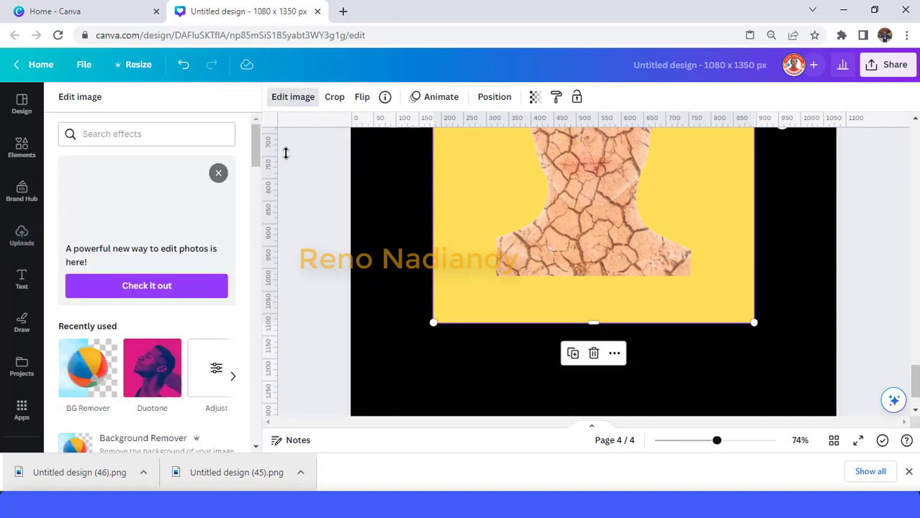
left_click(93, 371)
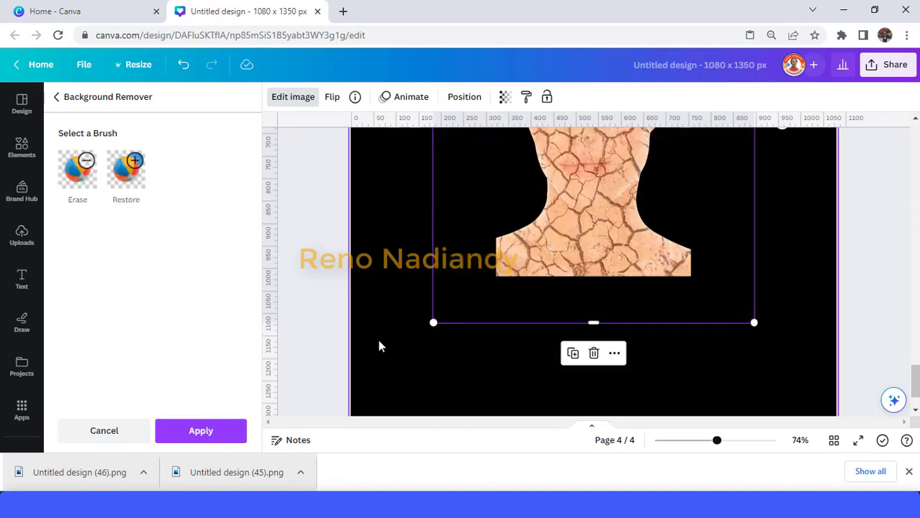
left_click(219, 435)
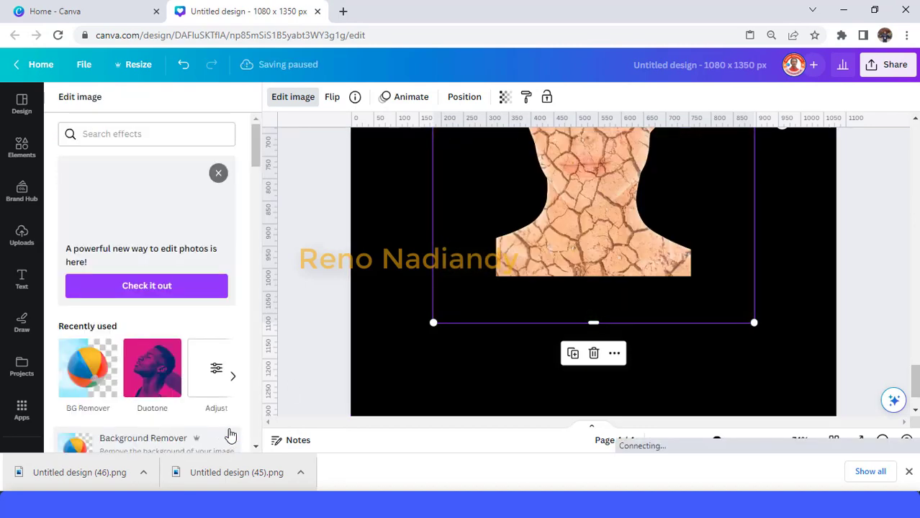
- Enlarge the portrait image on page 4 and apply Background Remover to it again
left_click_drag(434, 322, 347, 416)
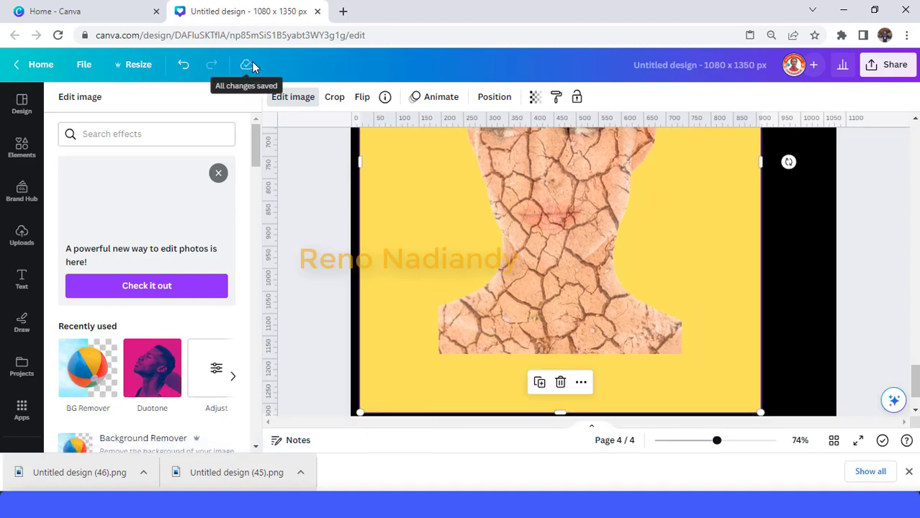
left_click(95, 378)
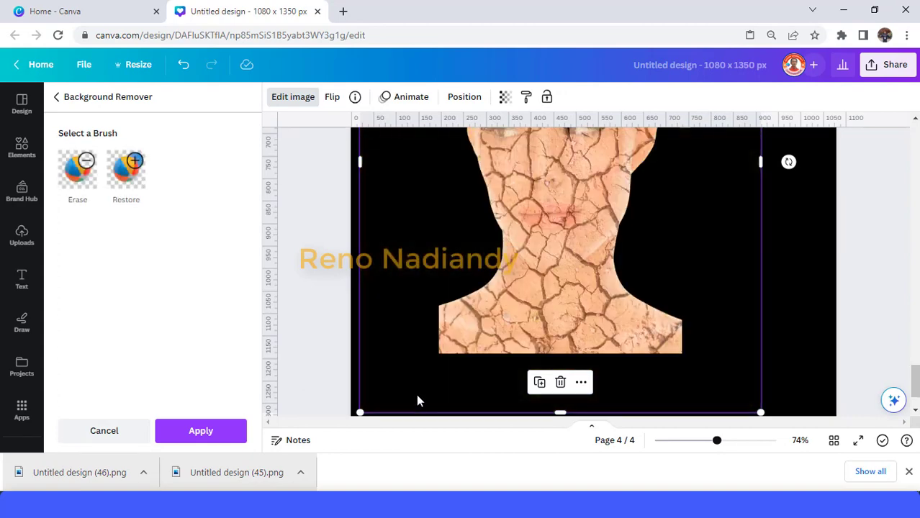
left_click(210, 432)
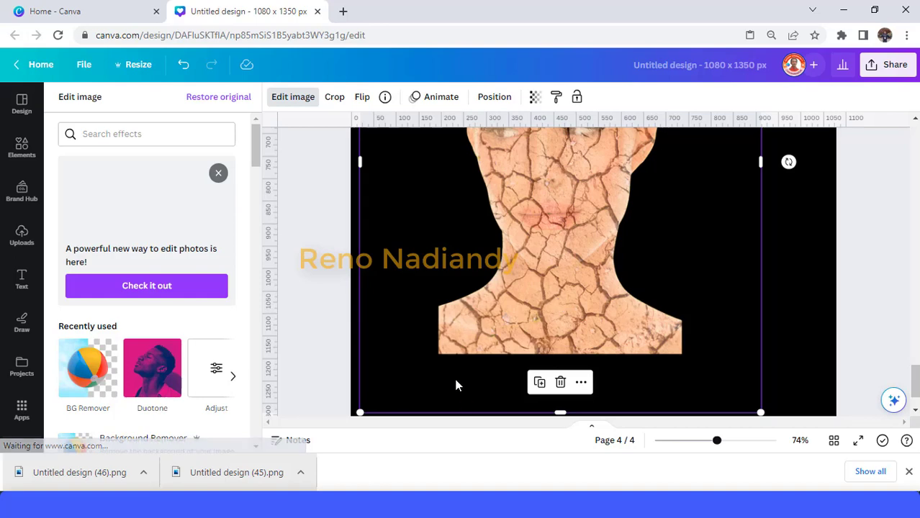
- Align the cut-out portrait with page 4's left edge and scale it to the full page width
left_click_drag(453, 375, 443, 383)
scroll(519, 371, "up", 5)
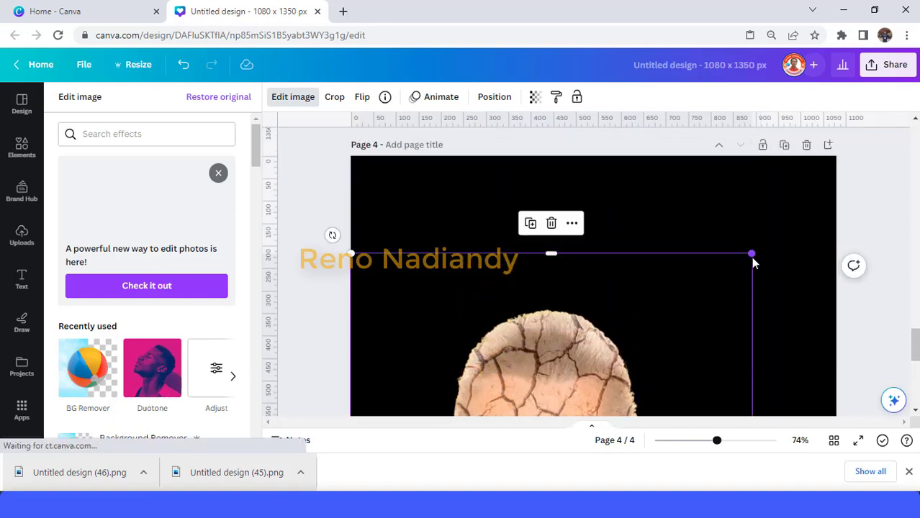
left_click_drag(753, 253, 855, 161)
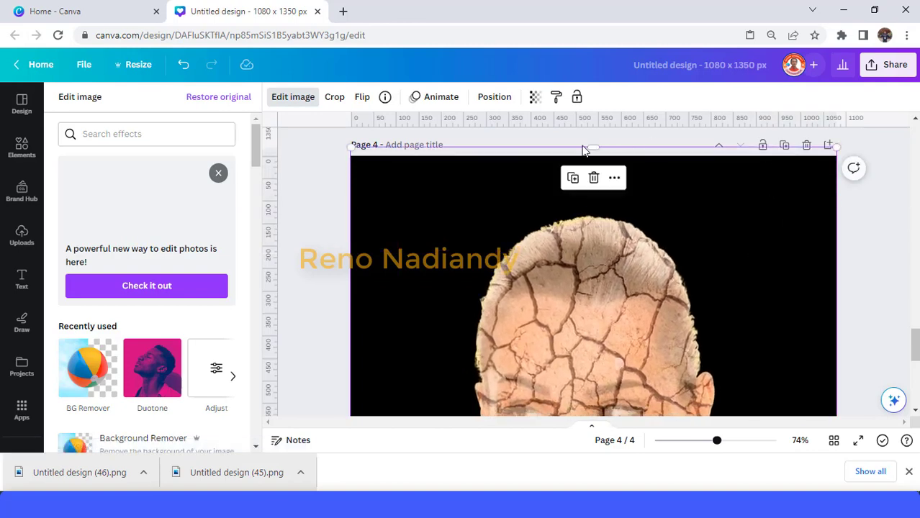
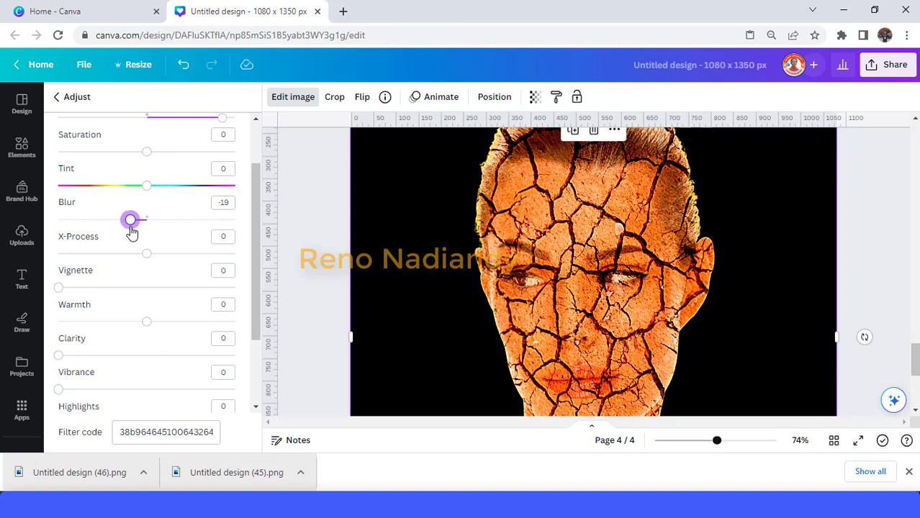
- Set the portrait's Blur adjustment to -25 and deselect the image
mouse_move(131, 231)
left_mouse_down()
mouse_move(182, 232)
mouse_move(126, 232)
left_mouse_up()
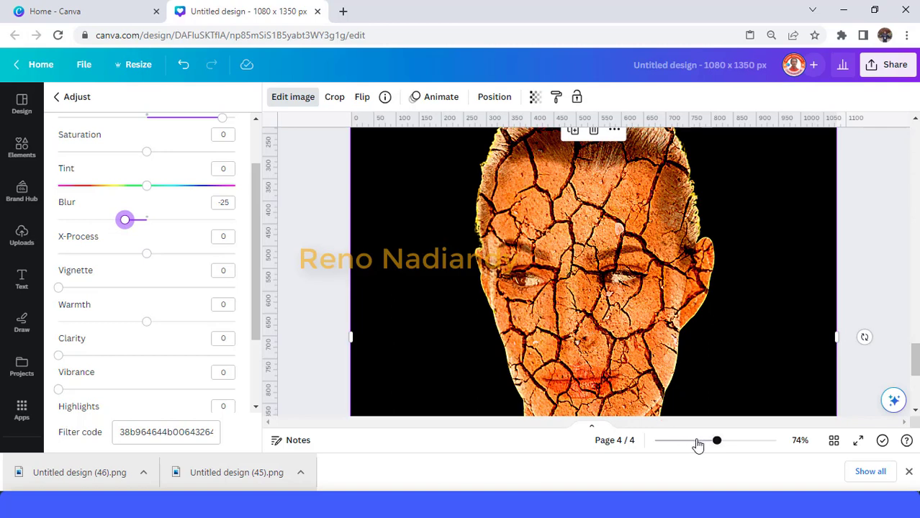
left_click(696, 440)
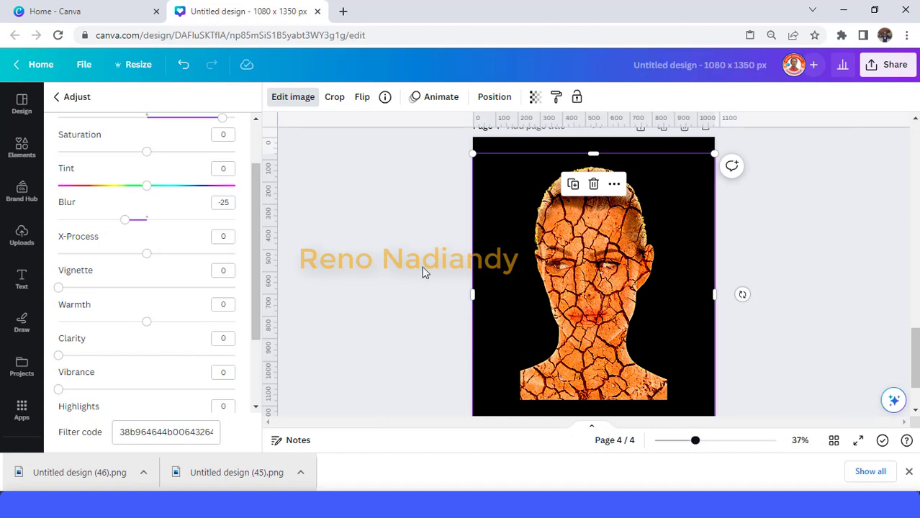
left_click(383, 324)
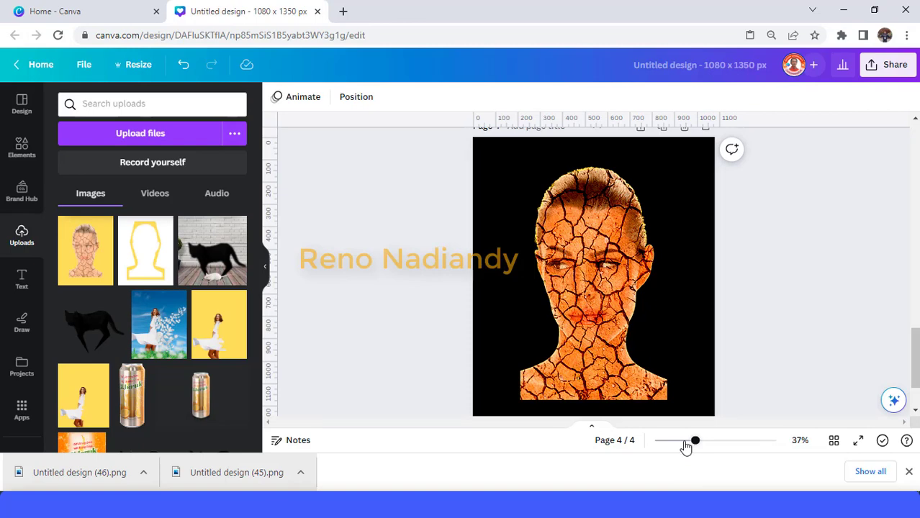
- Enlarge the cracked-face portrait beyond page 4's edges so the head and shoulders fill the page
left_click_drag(689, 441, 677, 441)
left_click(535, 367)
left_click_drag(510, 377, 467, 430)
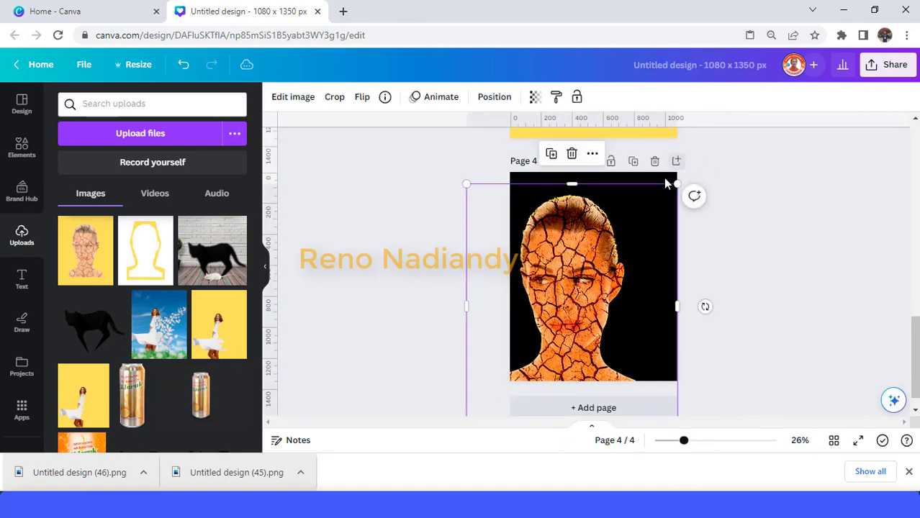
left_click_drag(692, 193, 772, 127)
scroll(783, 442, "down", 1, "ctrl")
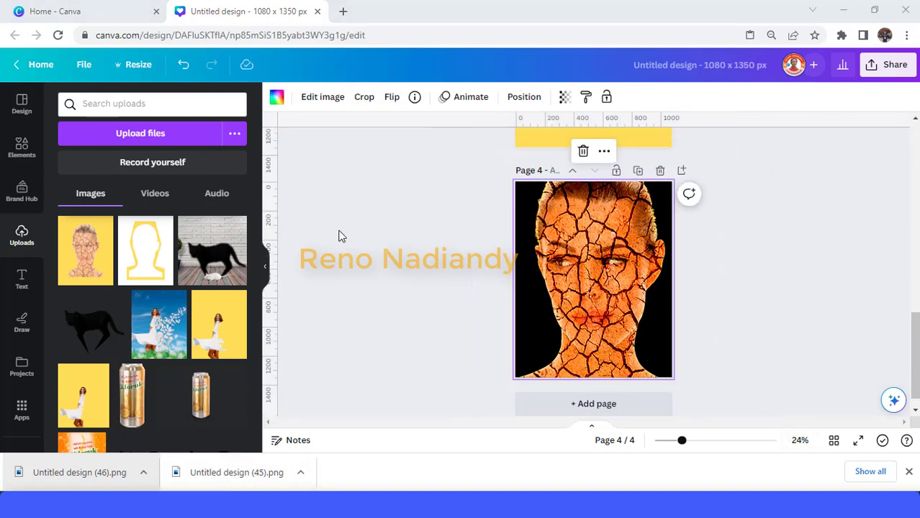
- Set the portrait's Saturation adjustment to -38
left_click(323, 97)
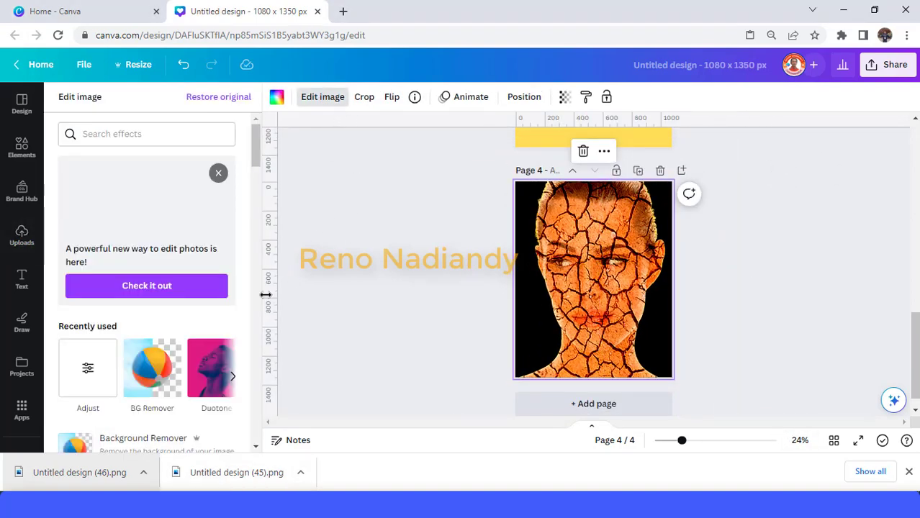
left_click(95, 370)
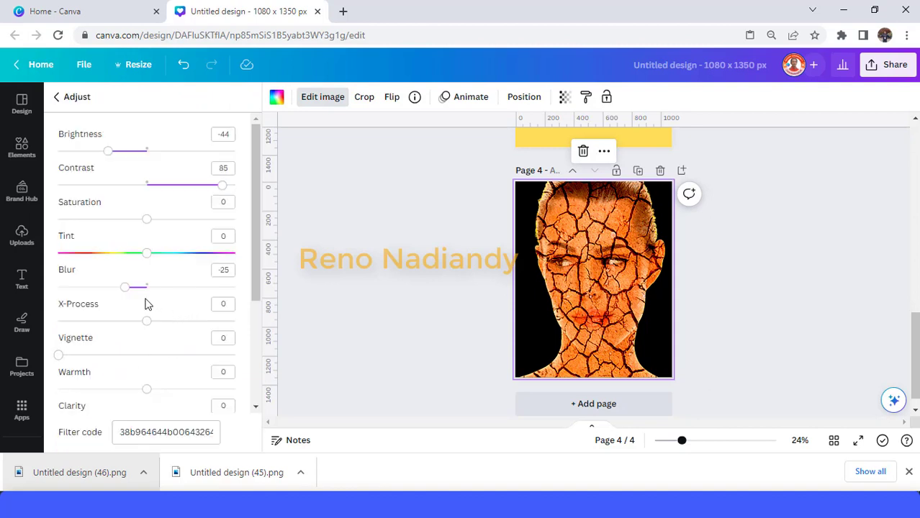
left_click_drag(149, 223, 128, 219)
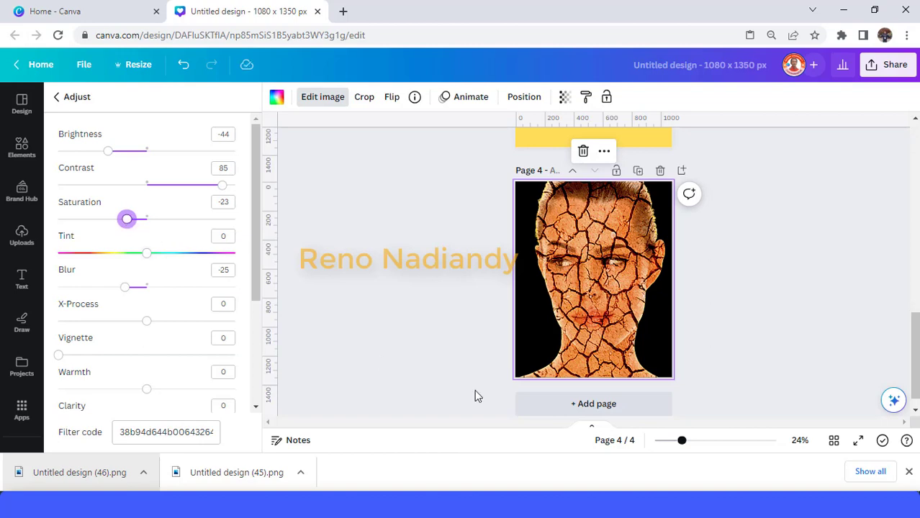
left_click_drag(681, 440, 706, 448)
mouse_move(123, 222)
left_mouse_down()
mouse_move(103, 218)
mouse_move(115, 223)
left_mouse_up()
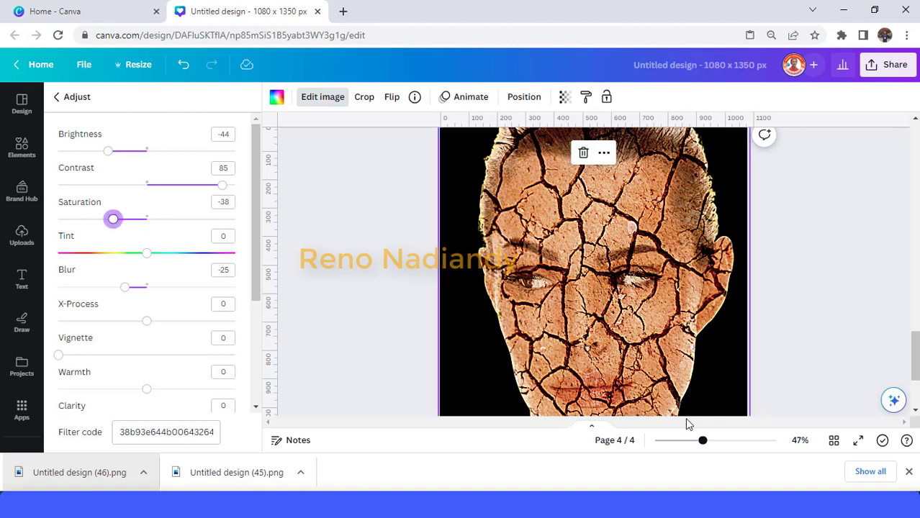
mouse_move(692, 447)
left_mouse_down()
mouse_move(680, 446)
mouse_move(693, 446)
left_mouse_up()
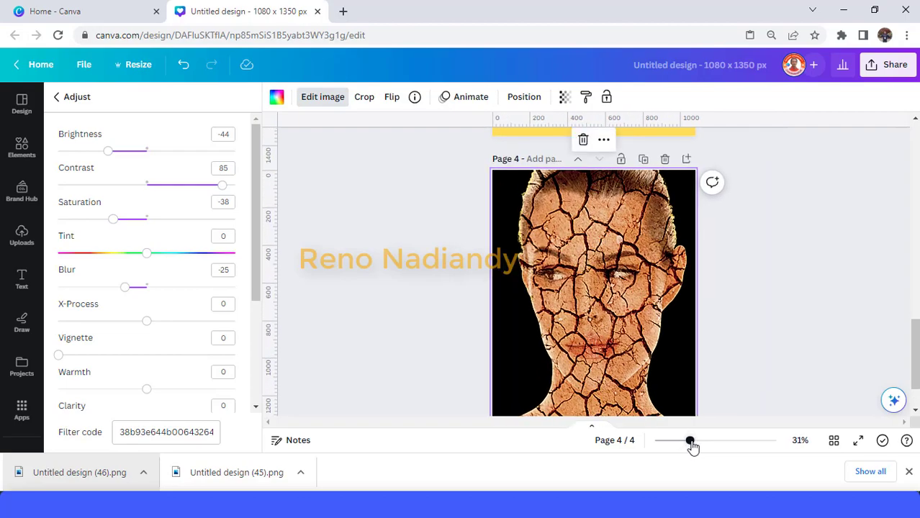